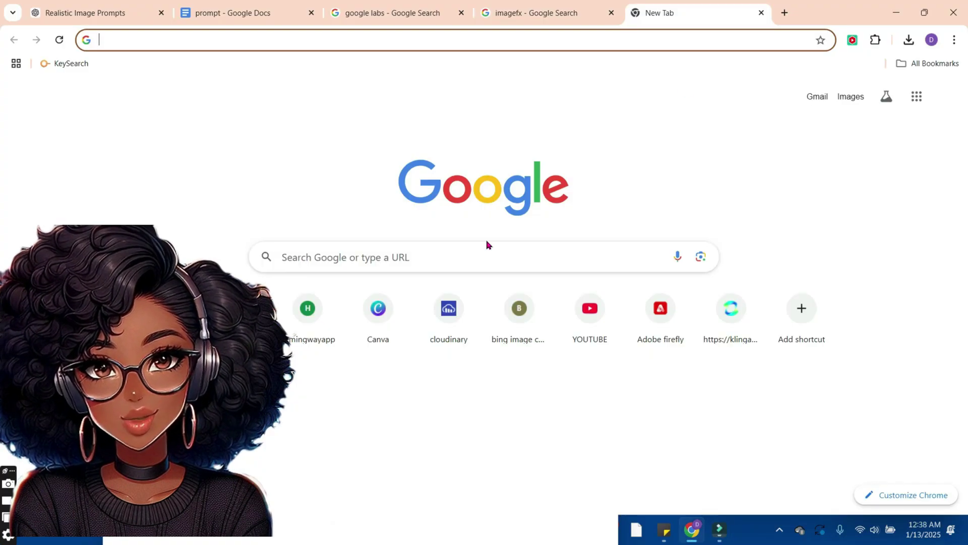
- Search Google for 'imagefx' and open the ImageFX result from labs.google/fx
left_click(371, 259)
left_click(302, 314)
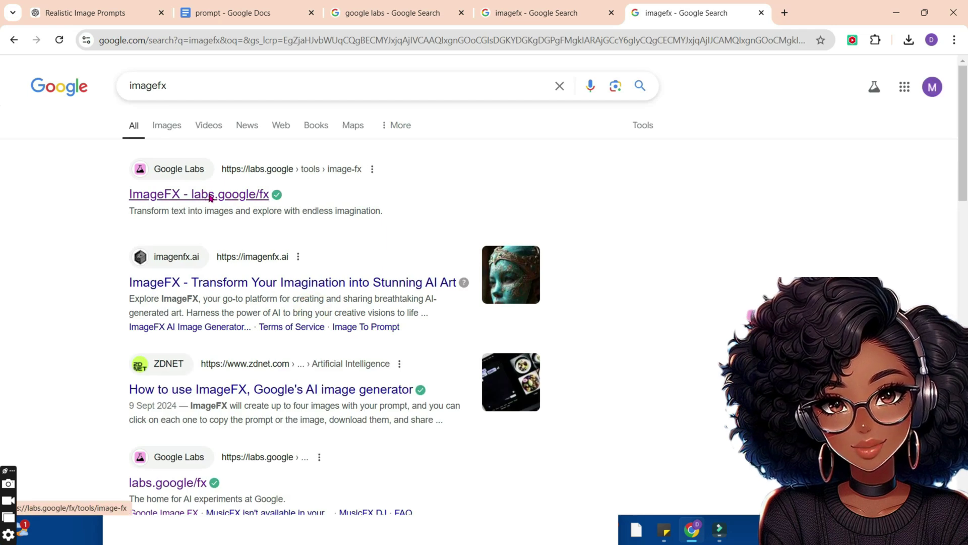
left_click(209, 197)
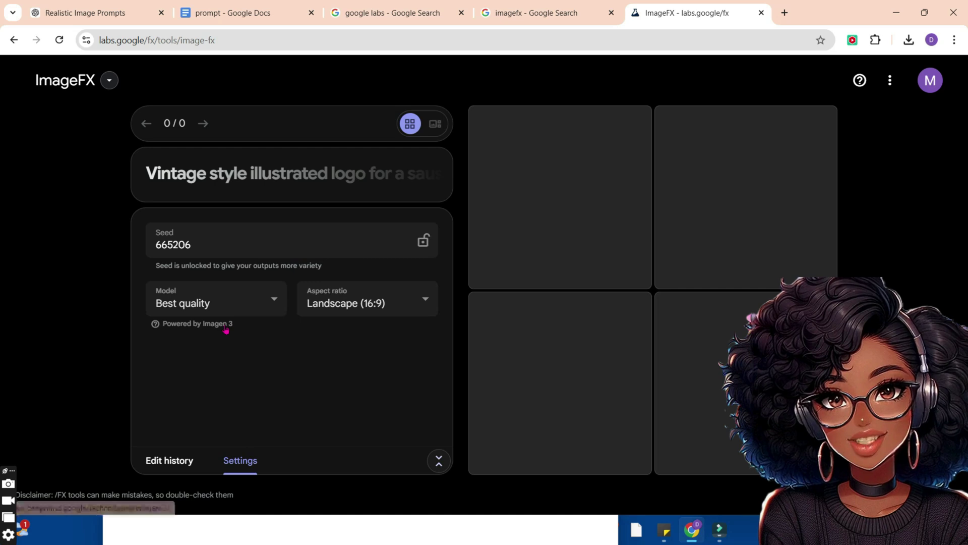
left_click(241, 460)
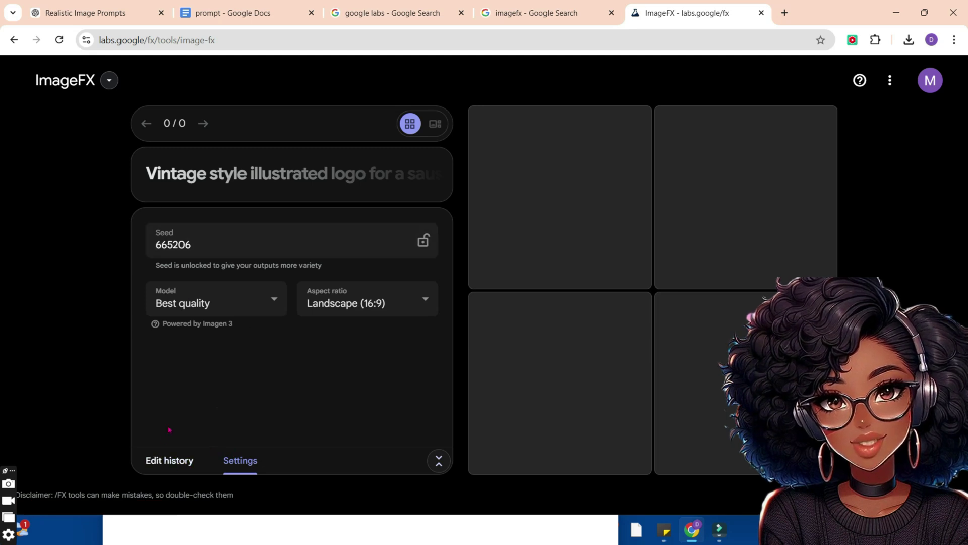
left_click(172, 457)
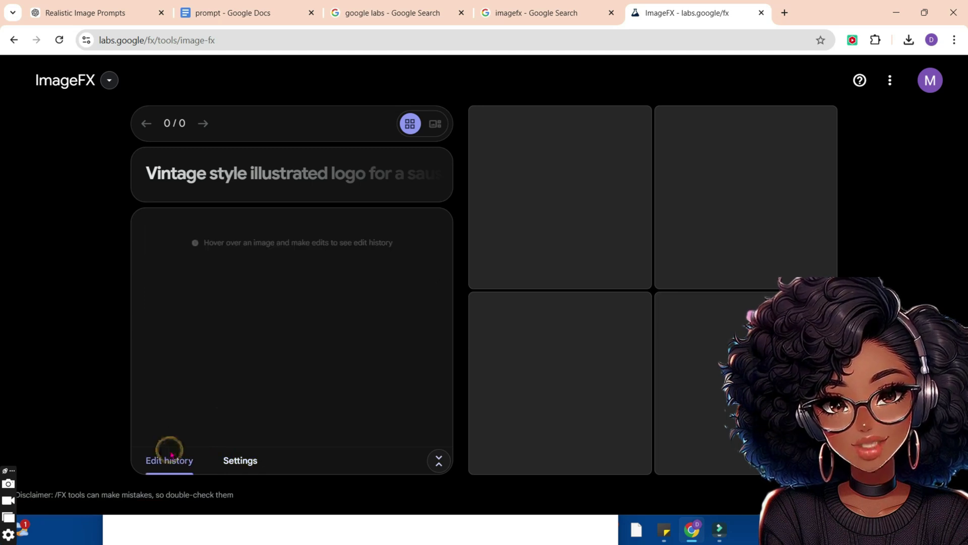
left_click(236, 463)
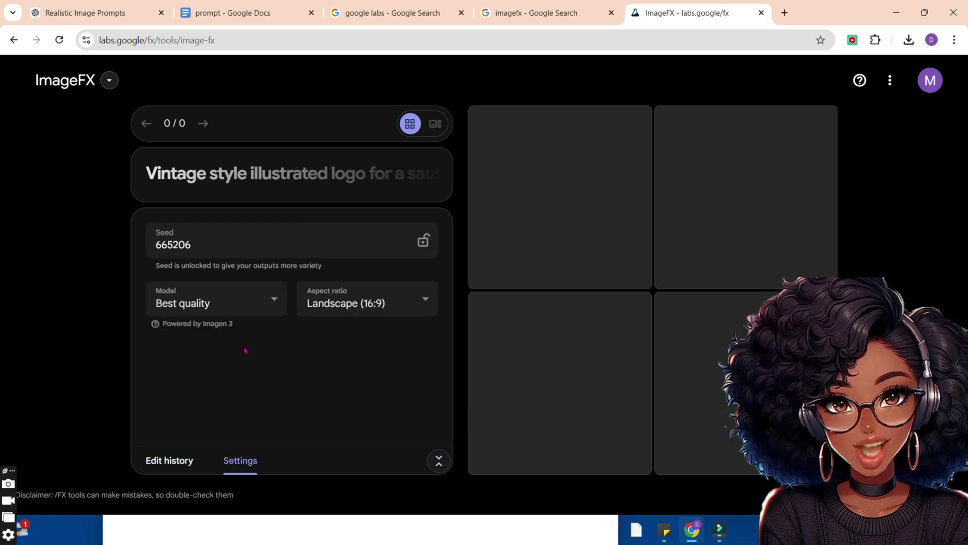
left_click(258, 309)
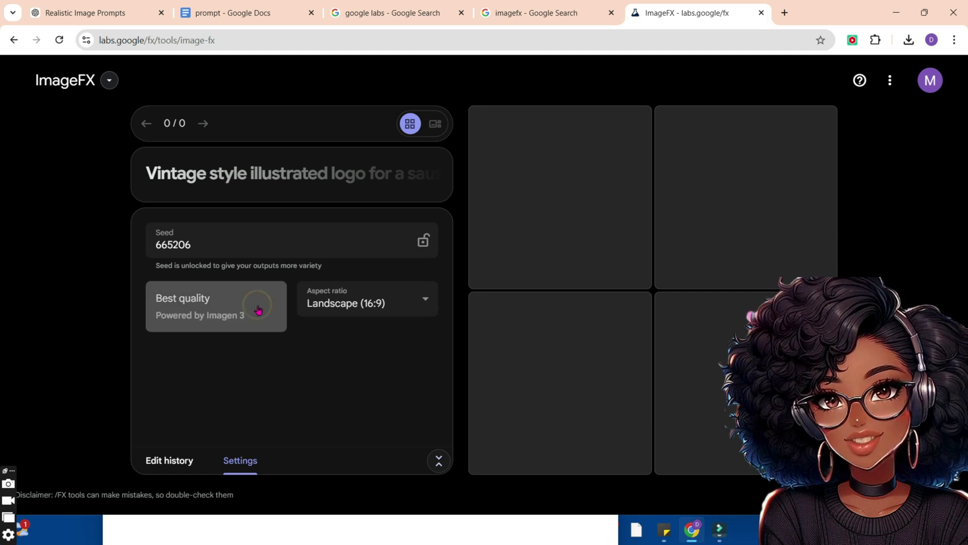
left_click(183, 305)
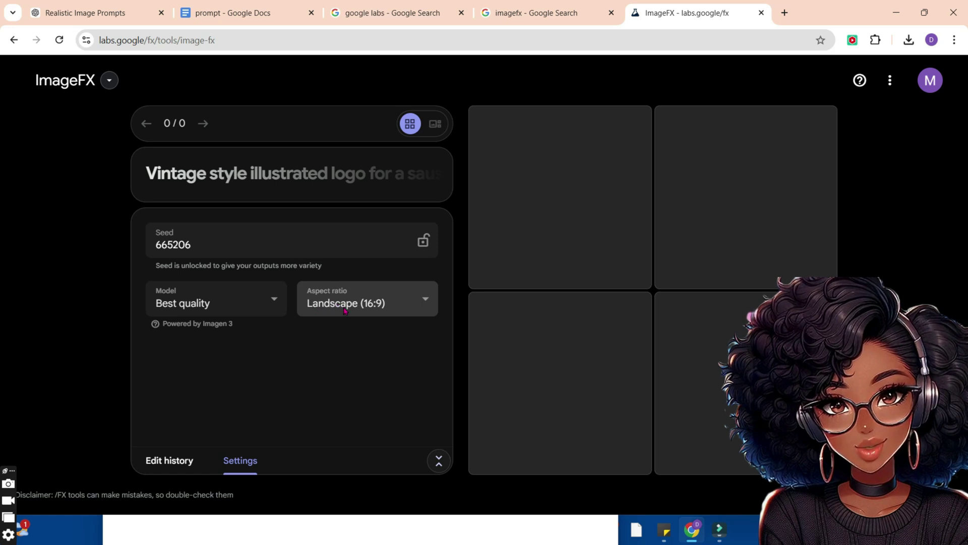
left_click(345, 310)
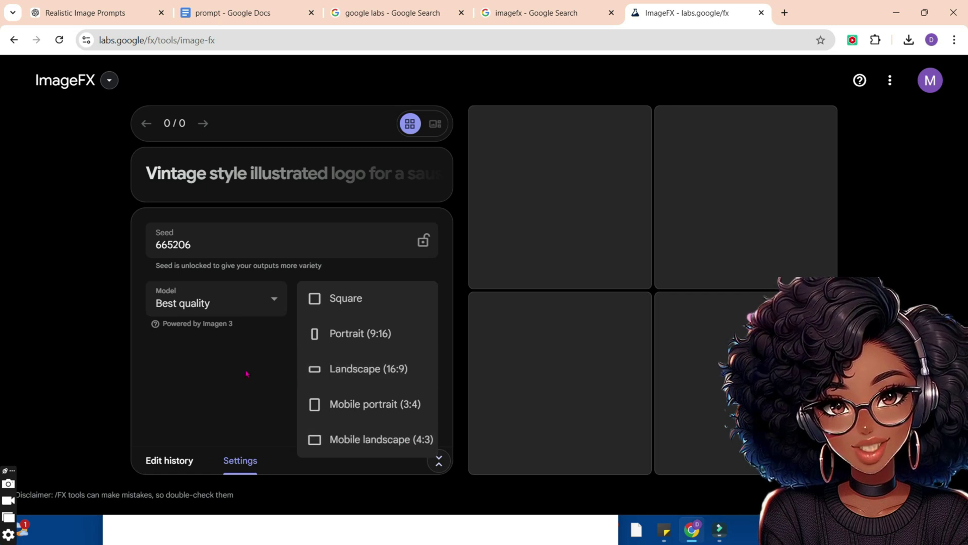
left_click(371, 376)
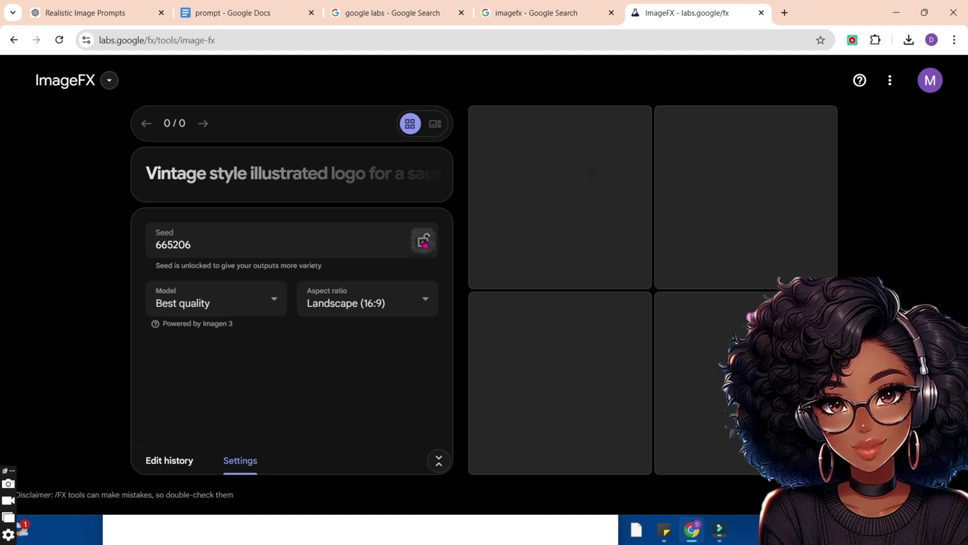
- Lock seed 665206, settle on the four-image grid, and expand the full dachshund logo prompt
left_click(422, 240)
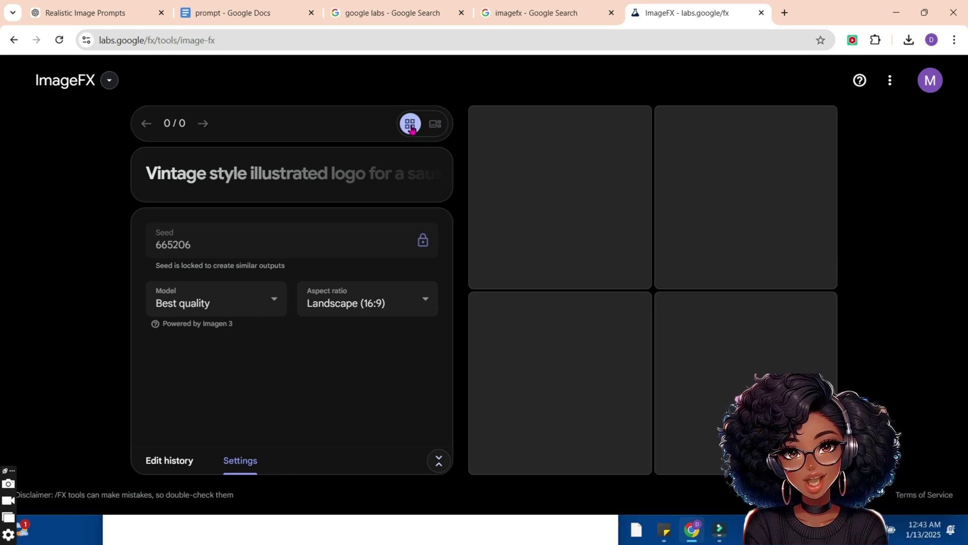
left_click(412, 129)
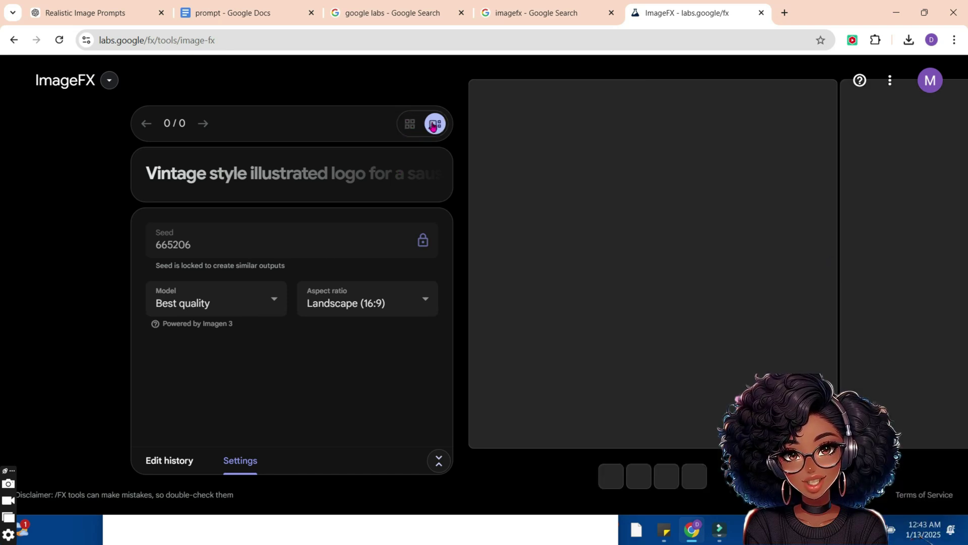
left_click(413, 130)
left_click(409, 131)
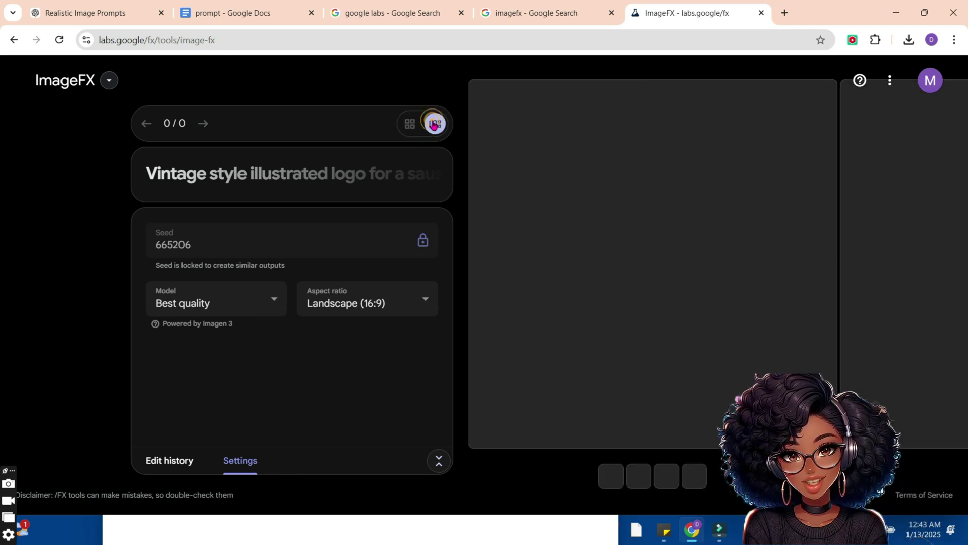
left_click(408, 131)
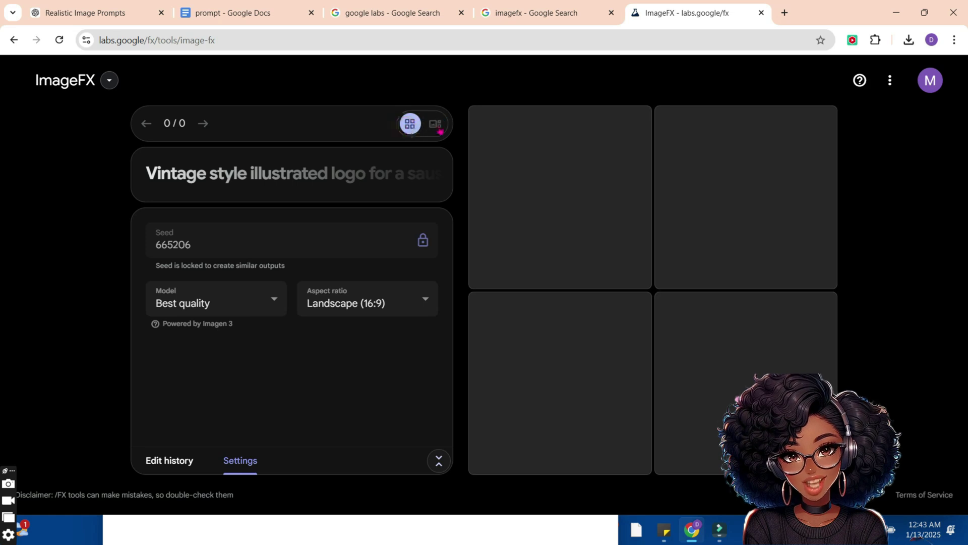
left_click(357, 159)
left_click(259, 242)
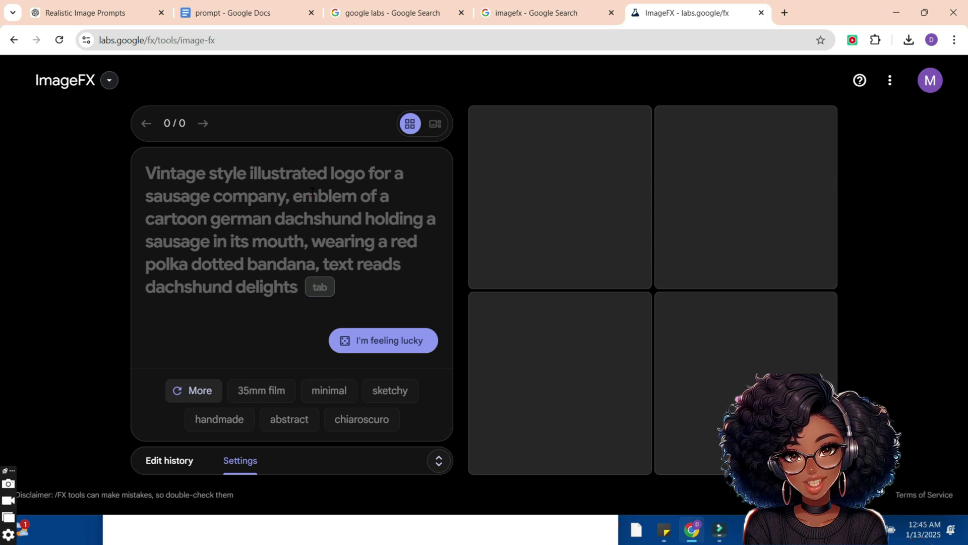
- Paste prompt 6, the Black American newsroom journalist, from the prompt document into ImageFX
left_click(264, 12)
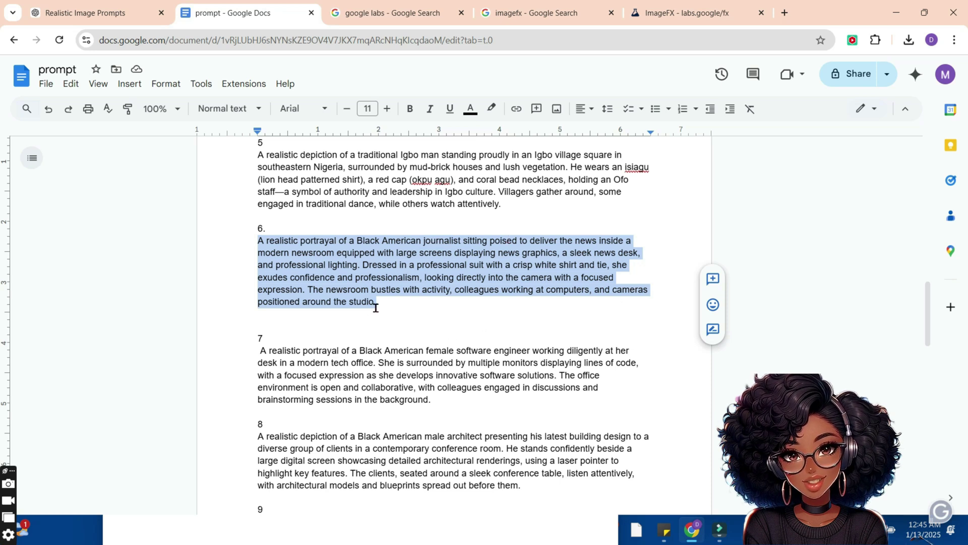
left_click(681, 15)
key("ctrl+v")
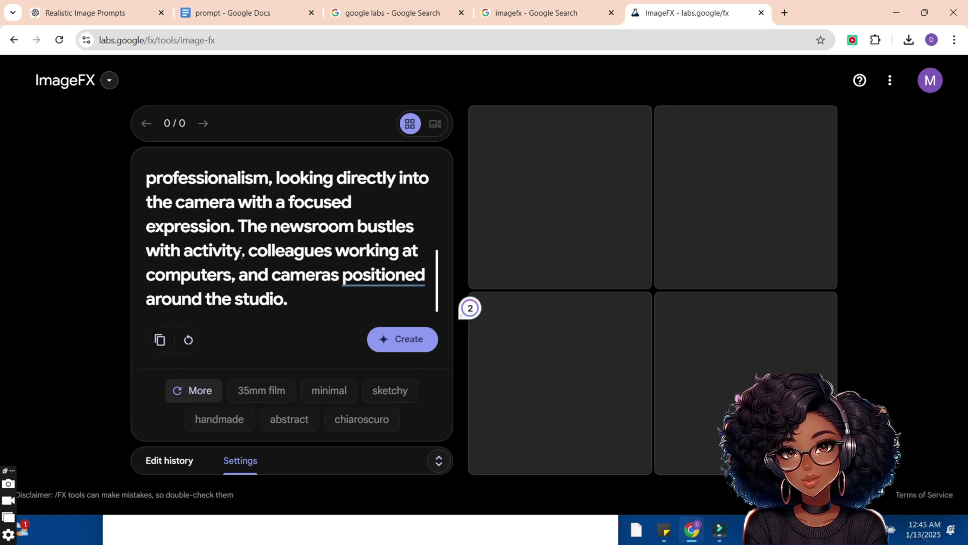
- Add the highly detailed, natural light, high contrast and realistic style chips to the journalist prompt
left_click(196, 389)
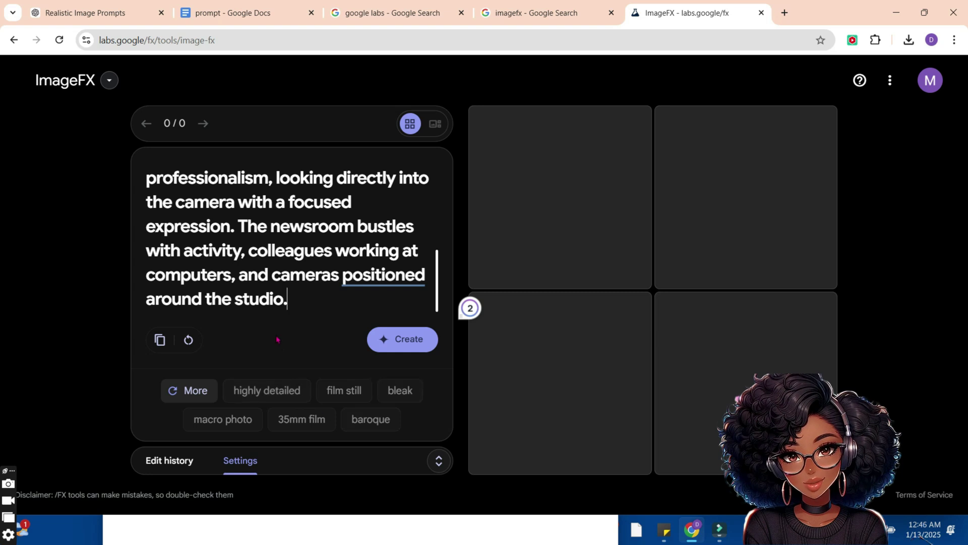
left_click(255, 391)
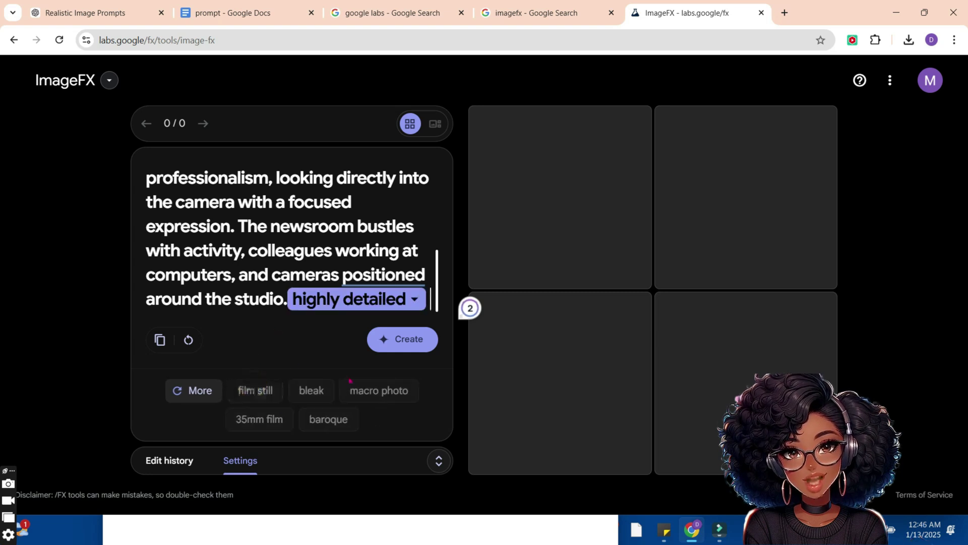
left_click(204, 395)
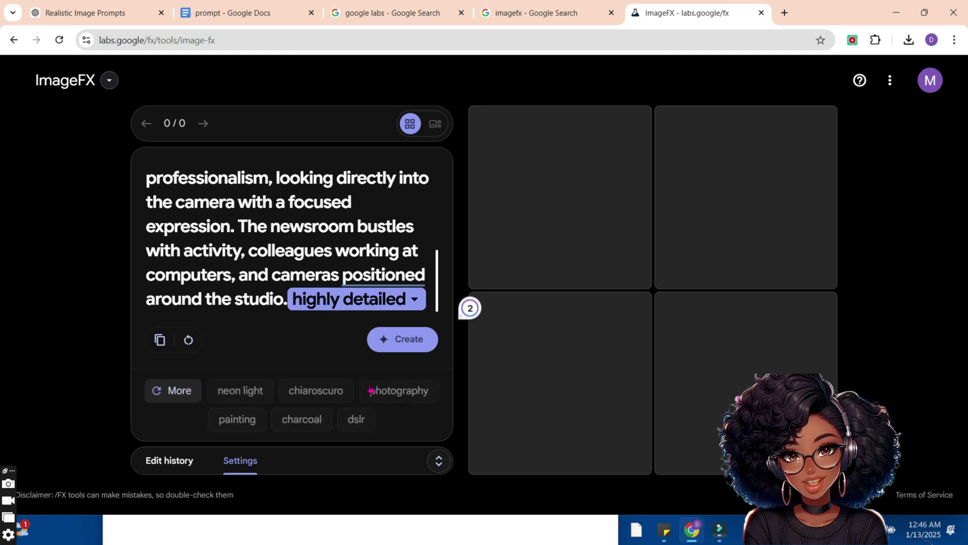
left_click(188, 392)
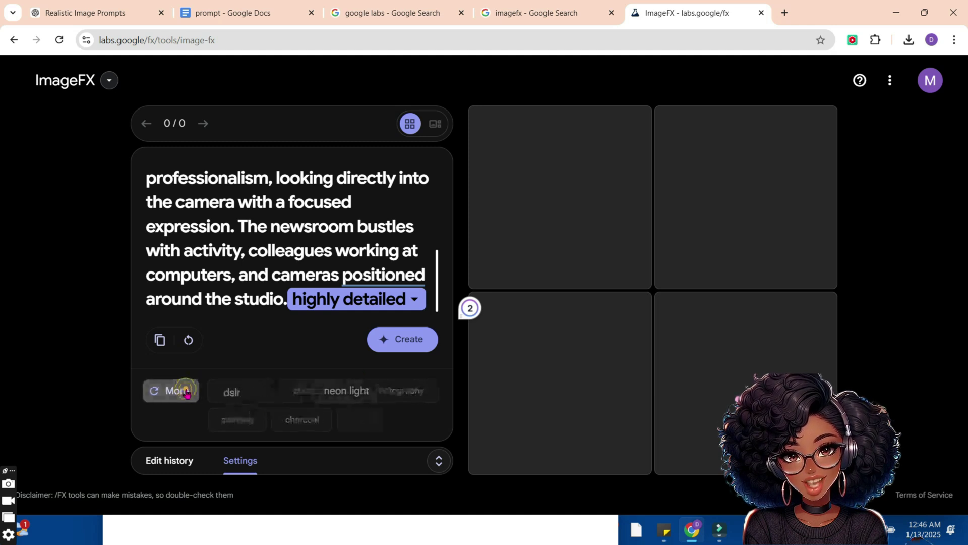
left_click(188, 393)
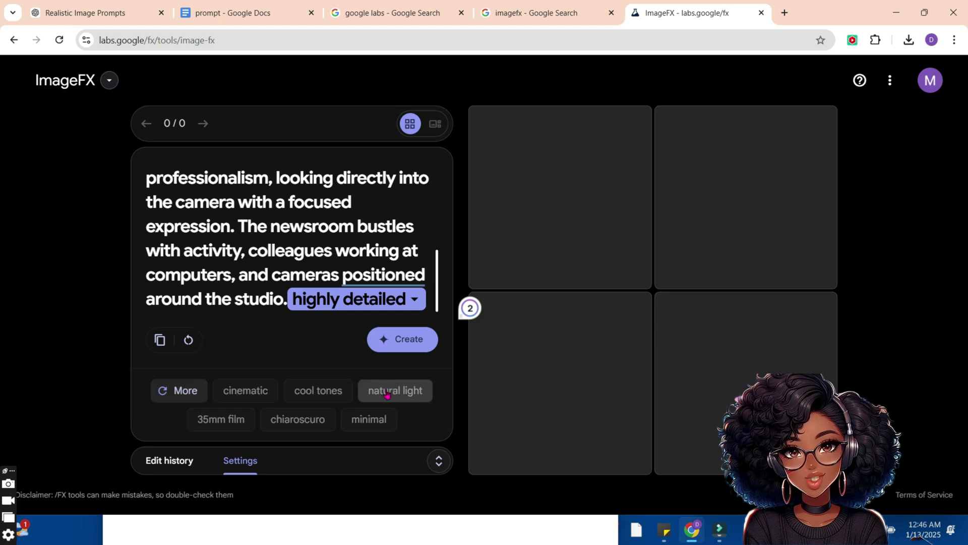
left_click(388, 395)
left_click(197, 392)
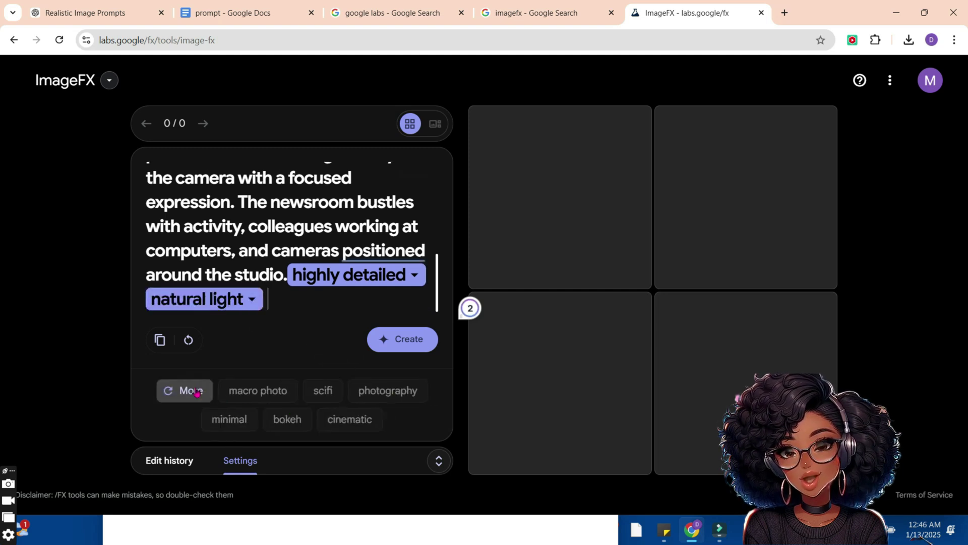
left_click(197, 392)
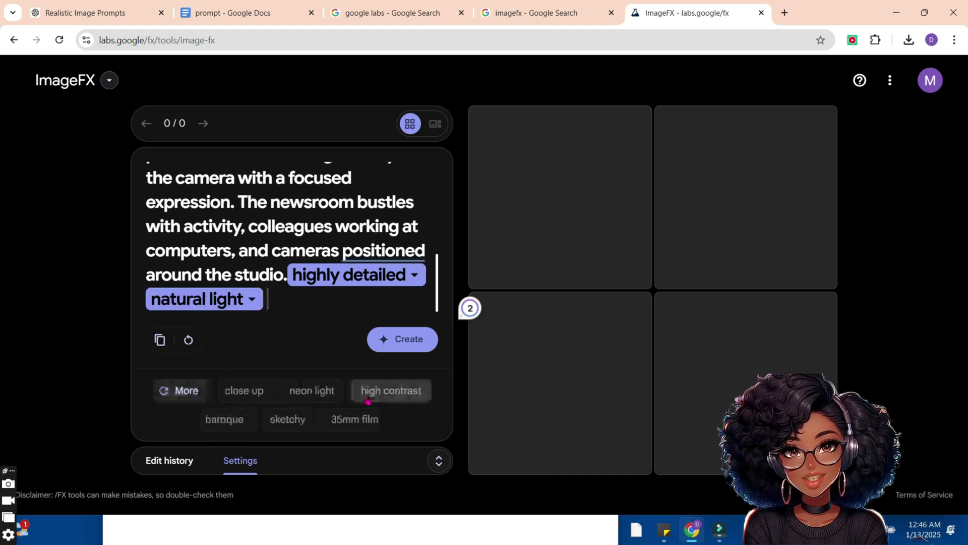
left_click(371, 397)
left_click(196, 392)
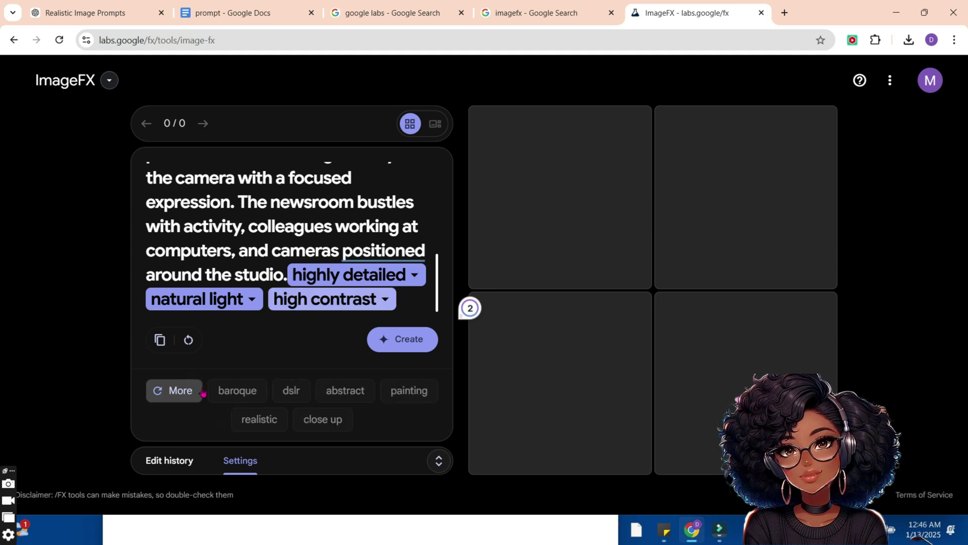
left_click(258, 418)
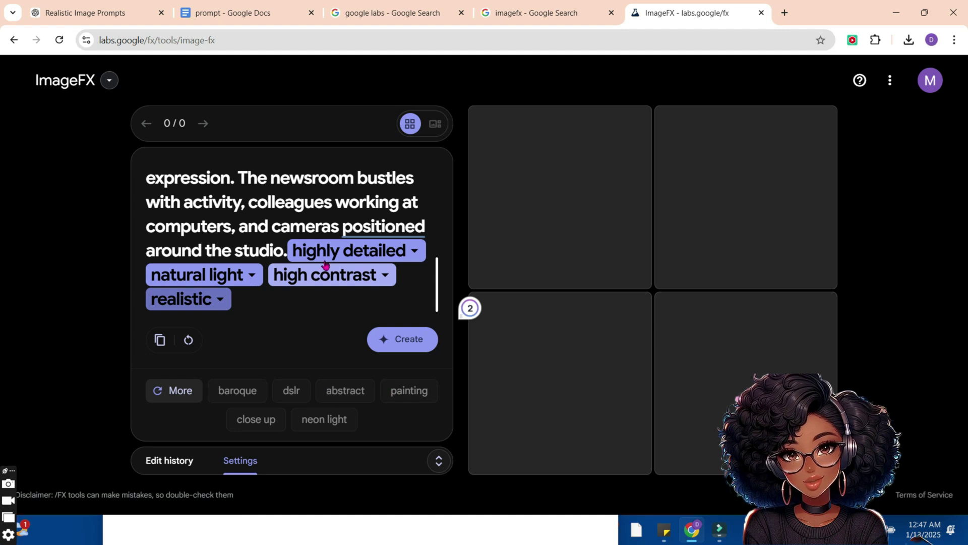
- Generate four newsroom journalist images and enlarge the first one to inspect it
left_click(393, 344)
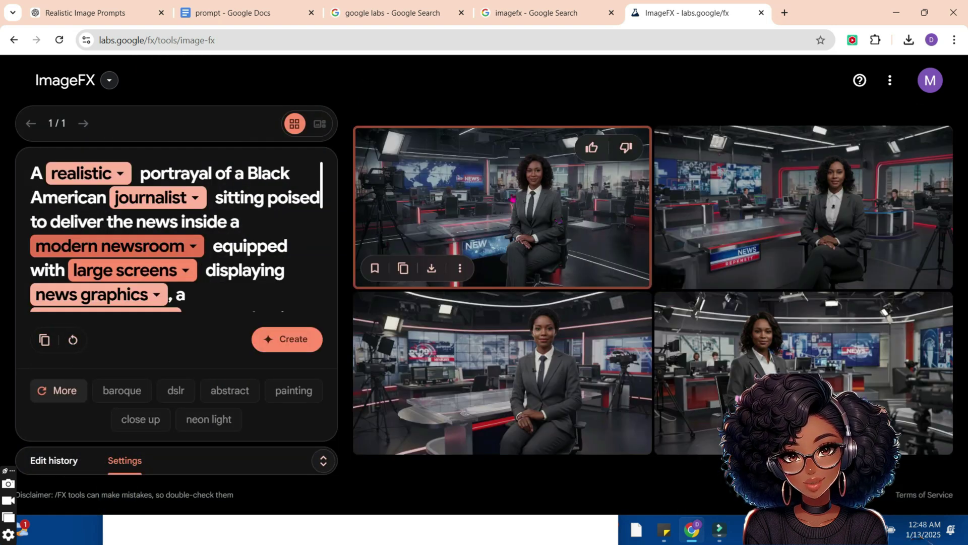
left_click(511, 198)
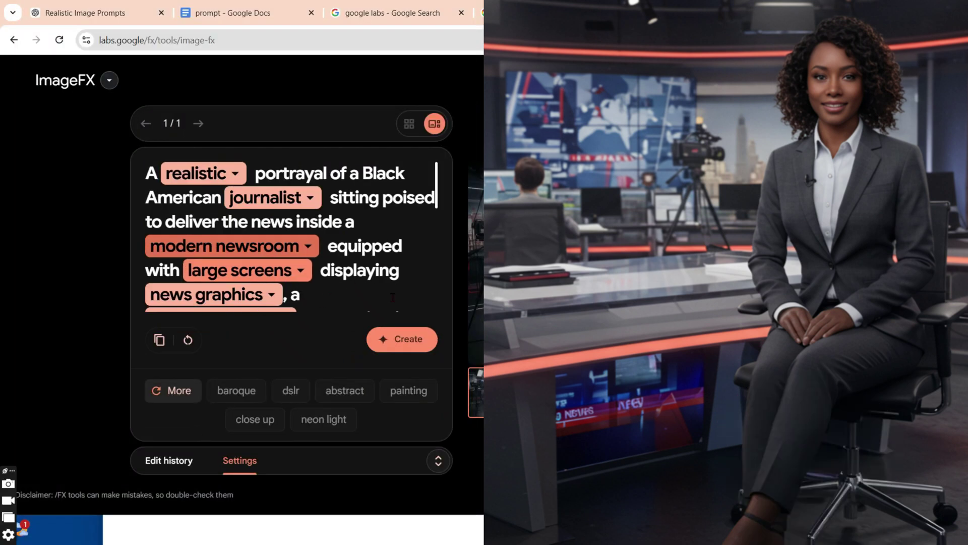
scroll(321, 301, "down", 2)
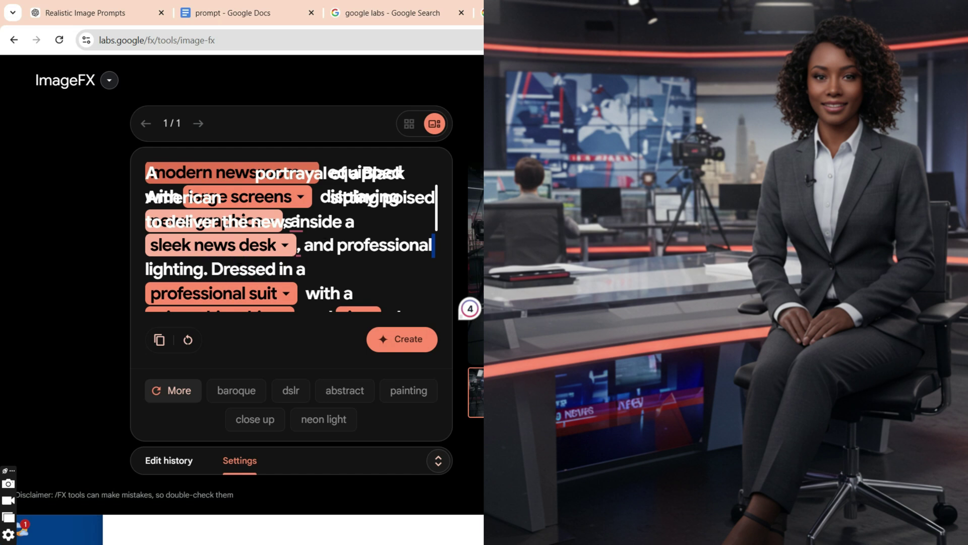
scroll(431, 280, "down", 3)
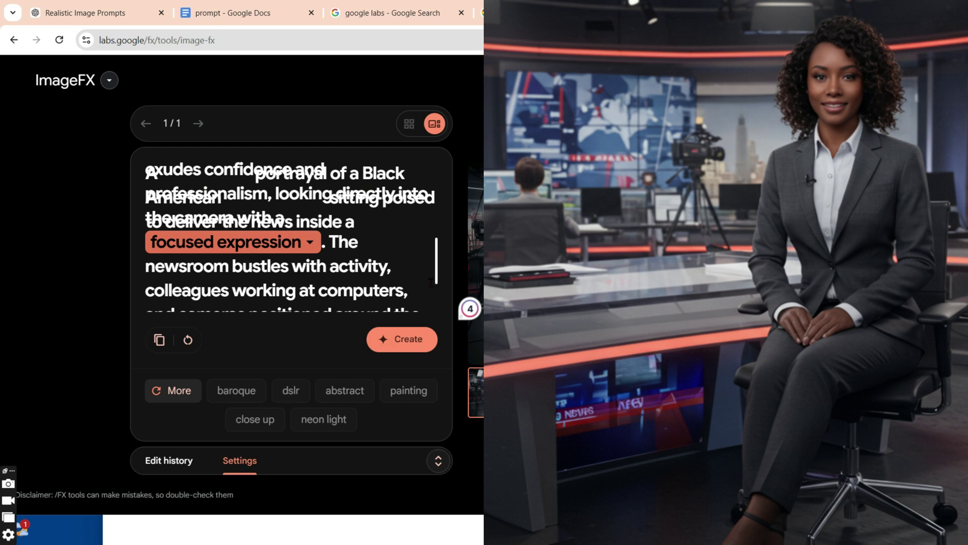
scroll(431, 281, "down", 4)
scroll(432, 202, "up", 8)
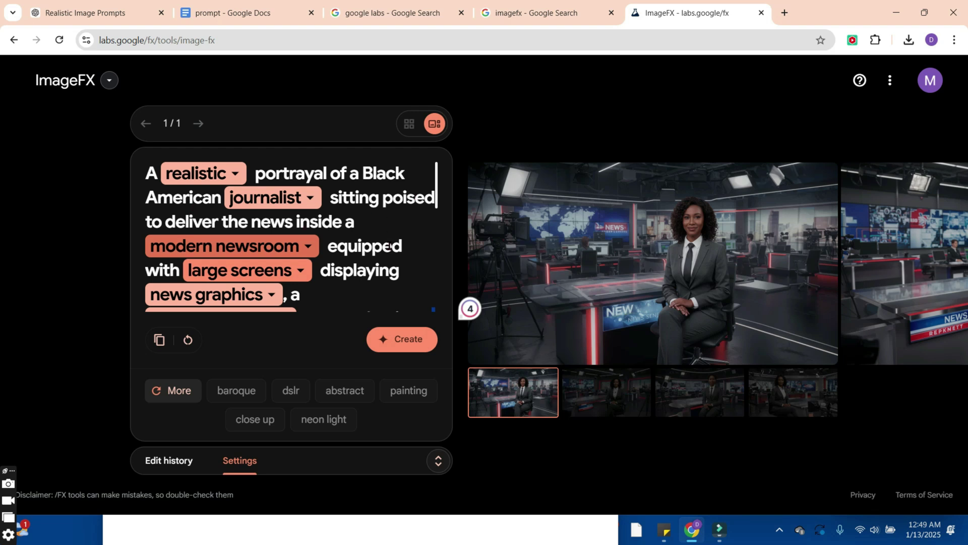
- Review alternatives for realistic, journalist, newsroom, large screens and news graphics, keeping each unchanged
left_click(237, 175)
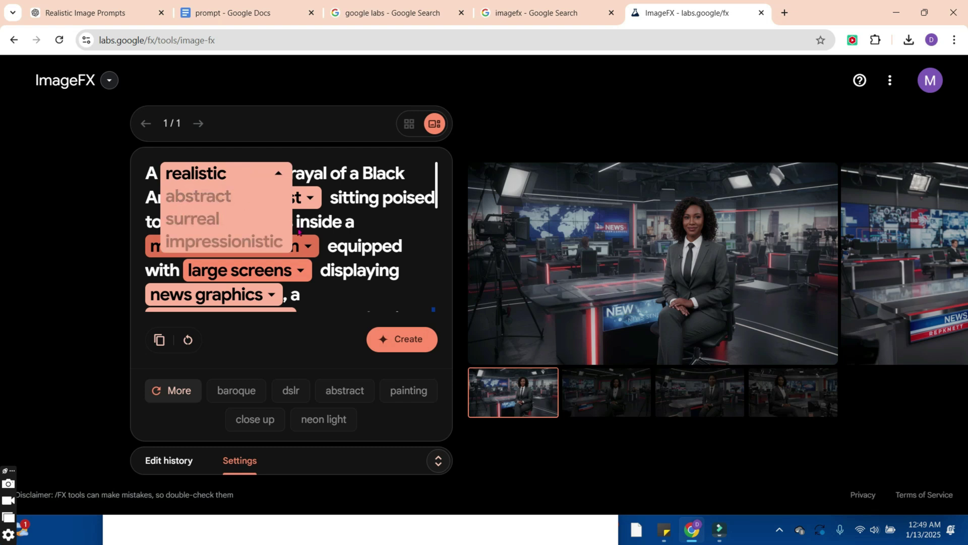
left_click(415, 224)
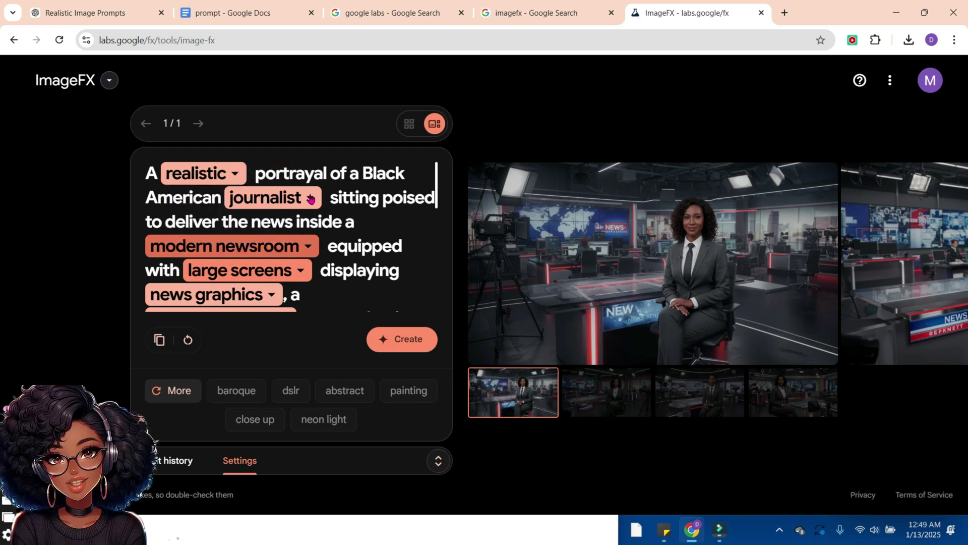
left_click(308, 196)
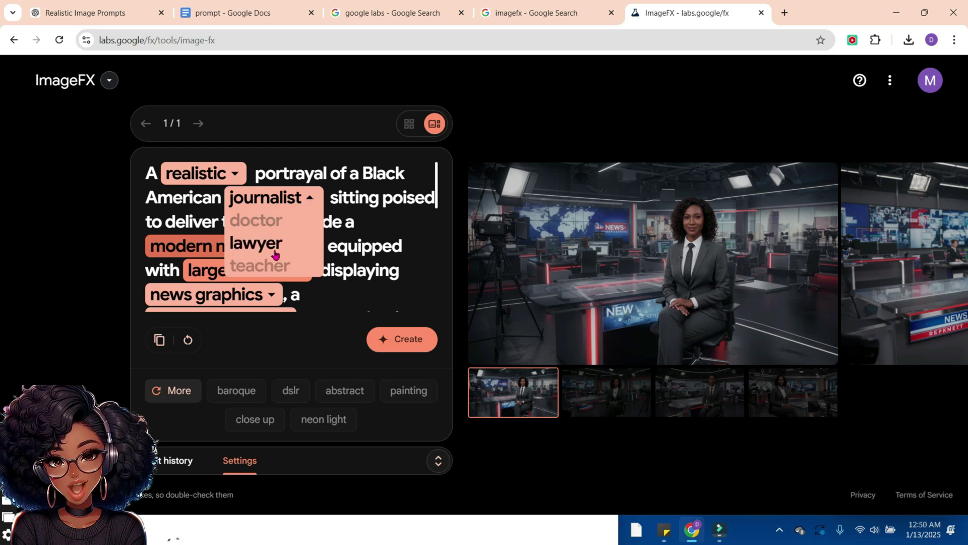
left_click(422, 227)
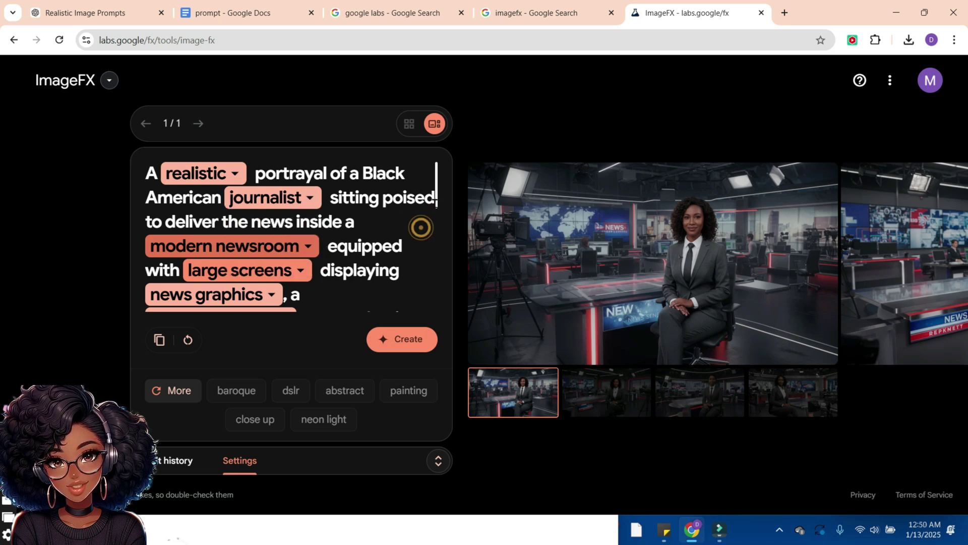
scroll(436, 209, "down", 2)
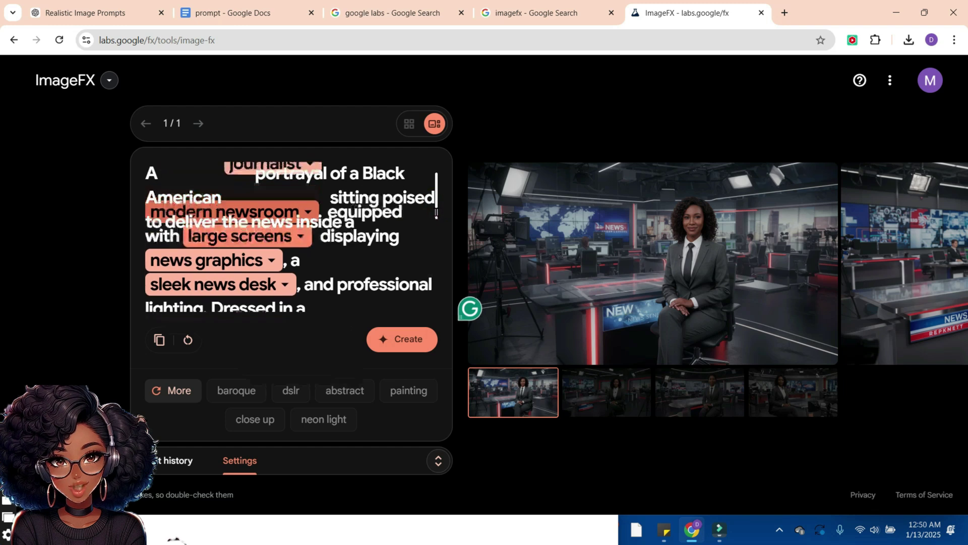
left_click(310, 214)
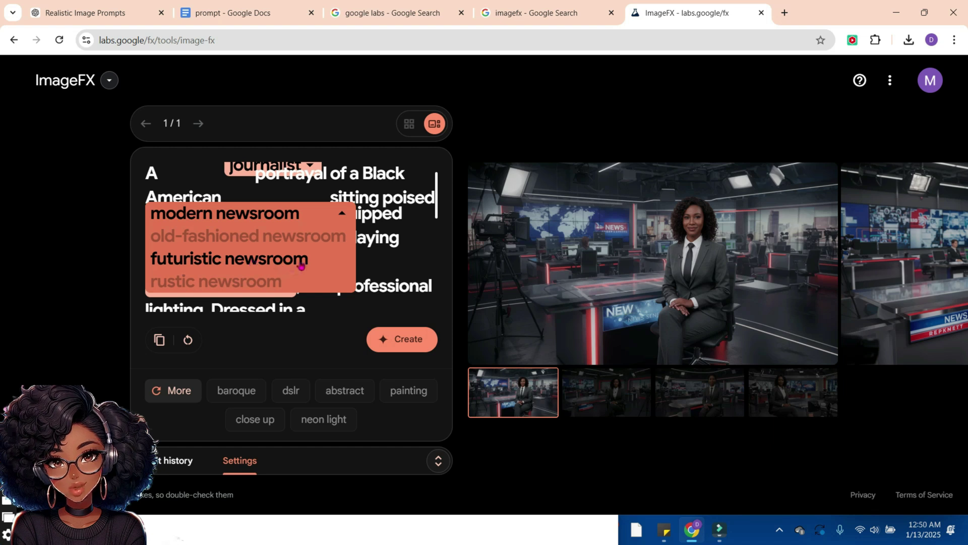
left_click(278, 242)
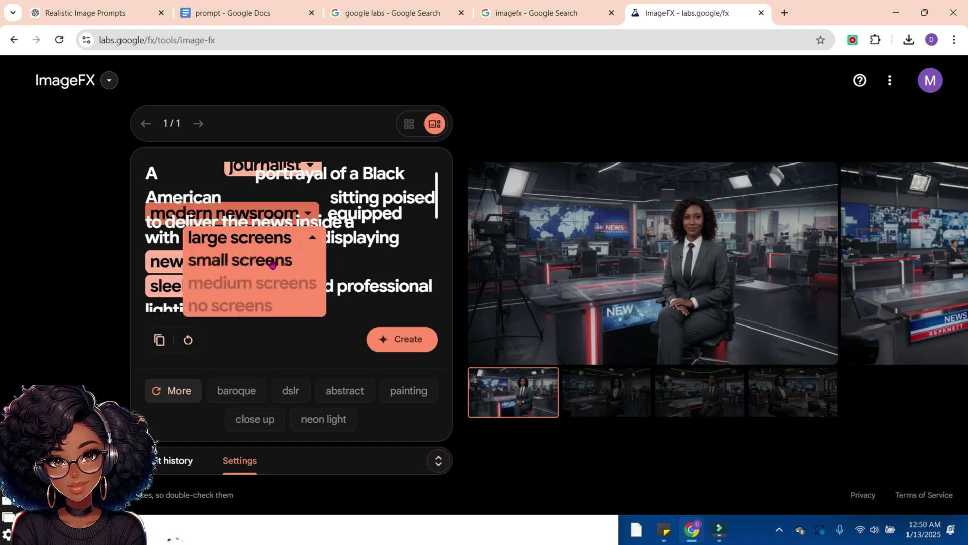
left_click(416, 255)
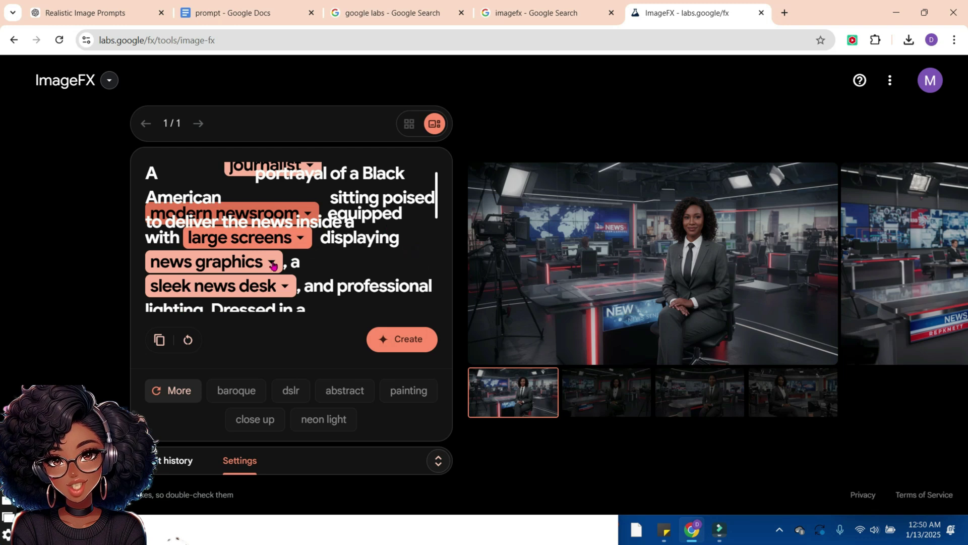
left_click(242, 262)
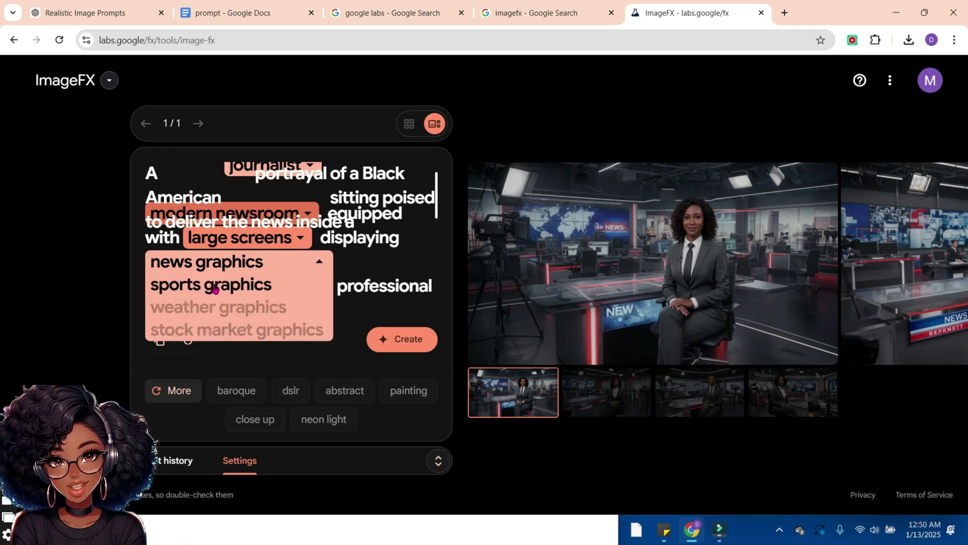
left_click(293, 348)
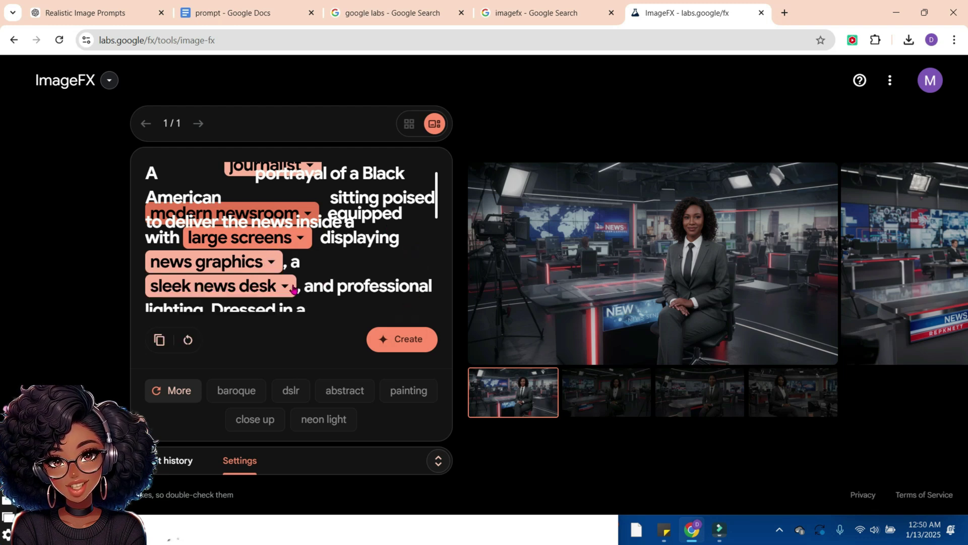
scroll(268, 233, "down", 3)
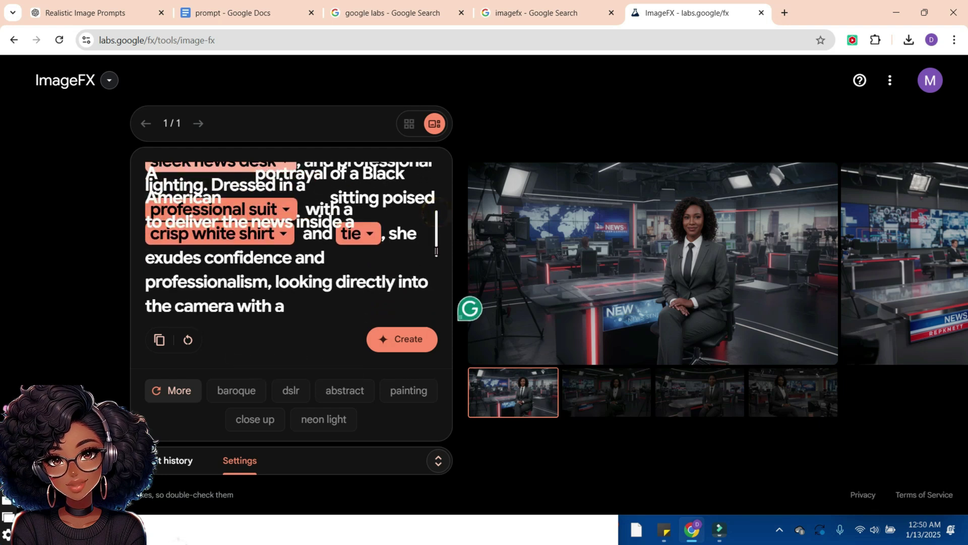
- Swap the anchor's professional suit for athletic clothes in the prompt
left_click(202, 209)
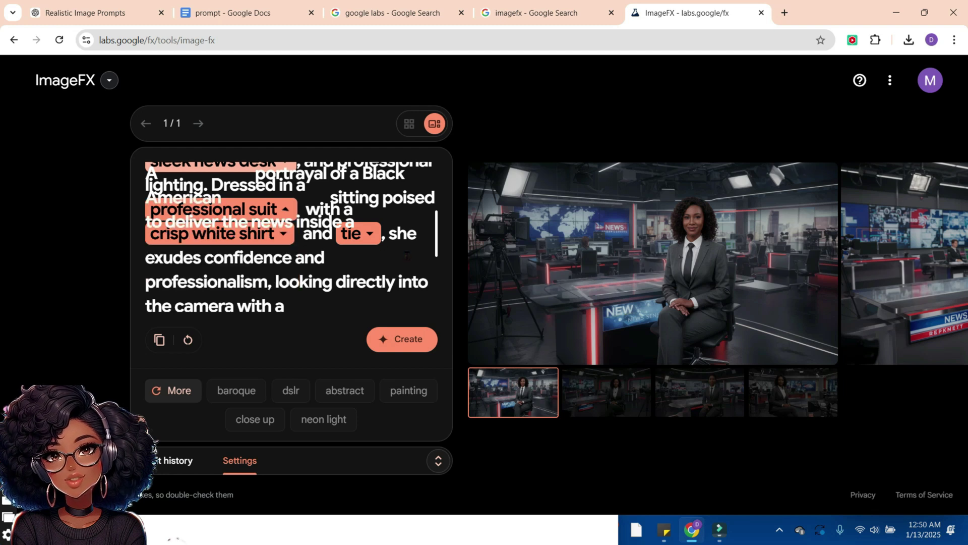
left_click(376, 236)
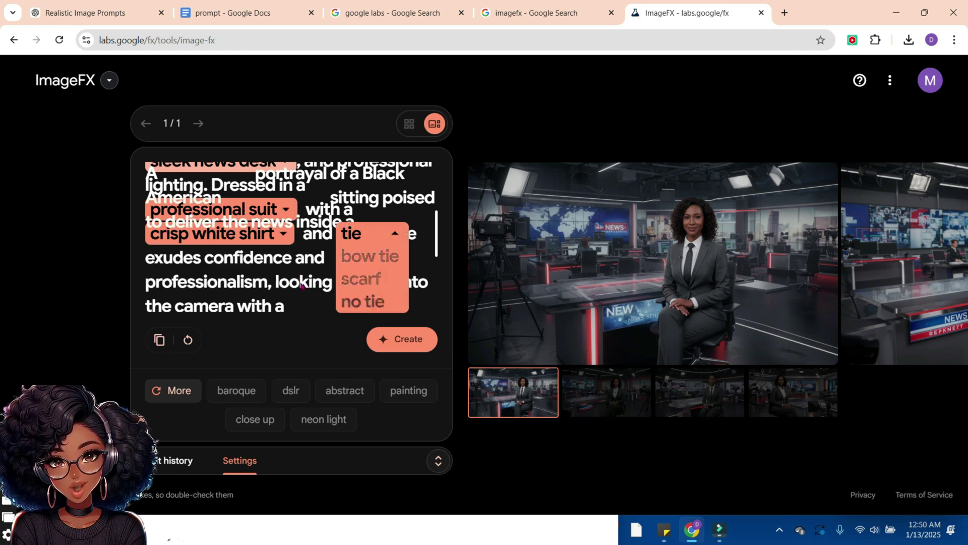
scroll(443, 272, "down", 3)
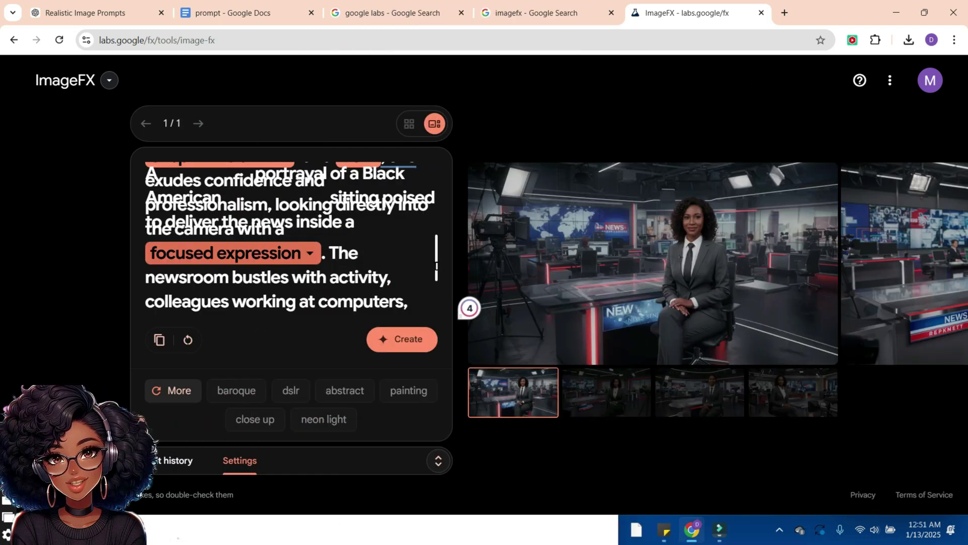
scroll(438, 269, "up", 2)
scroll(291, 237, "up", 2)
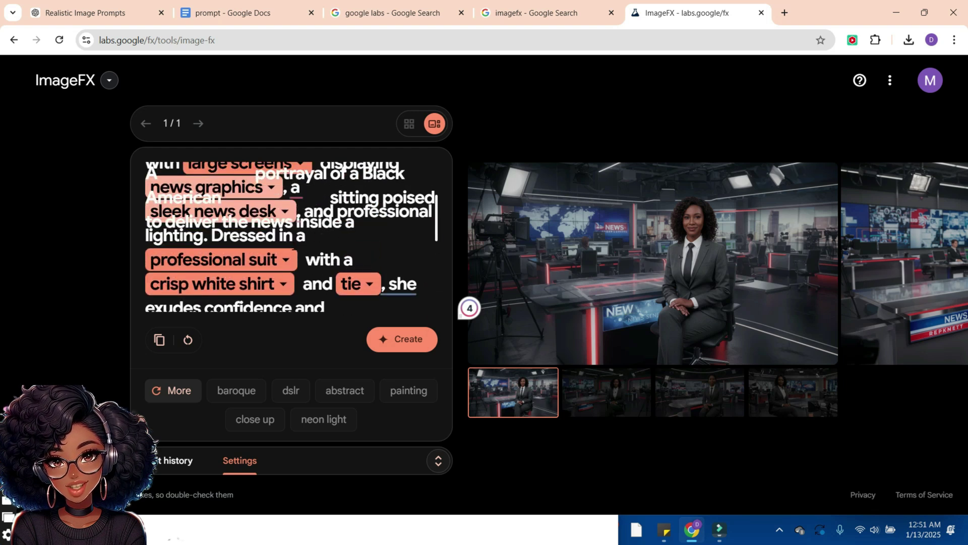
left_click(285, 259)
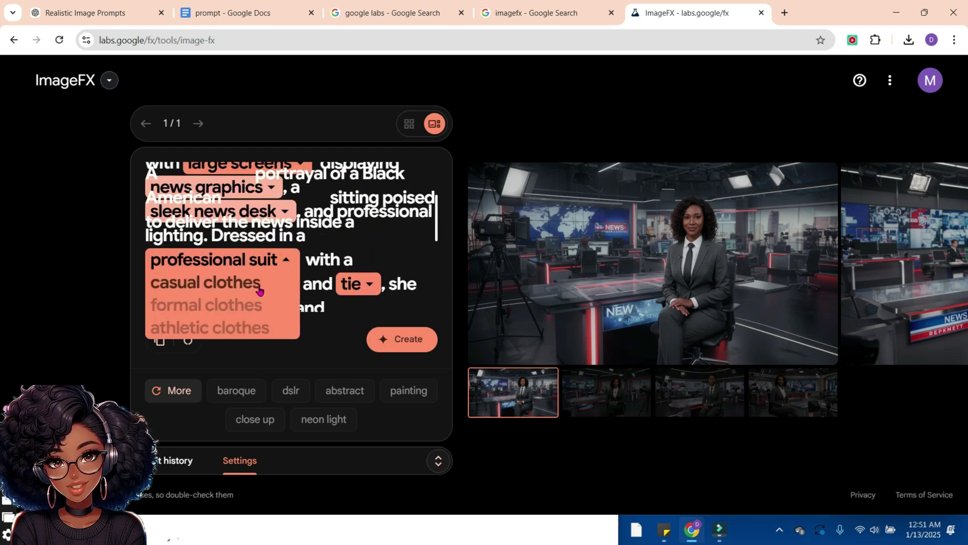
left_click(252, 328)
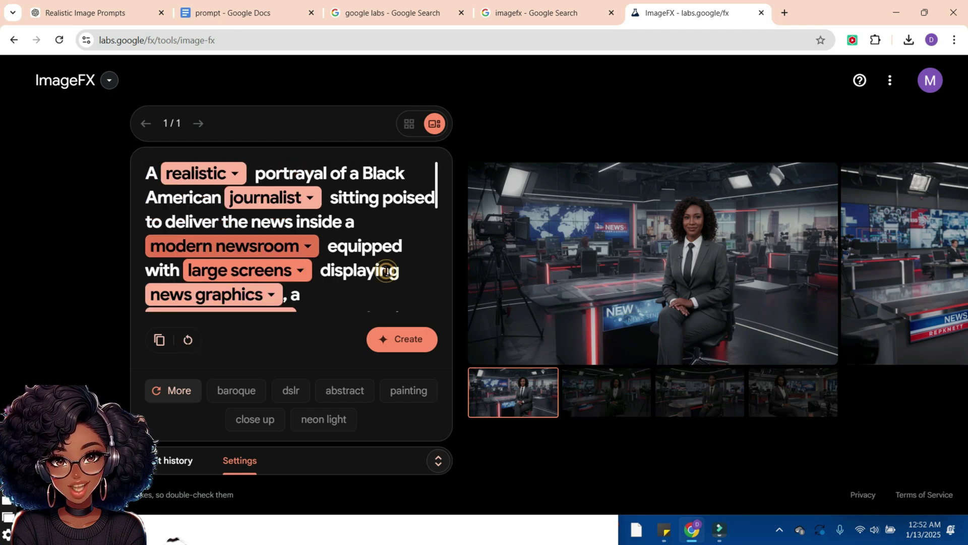
- Add the close up style, regenerate, and download the newsroom journalist images
left_click(255, 419)
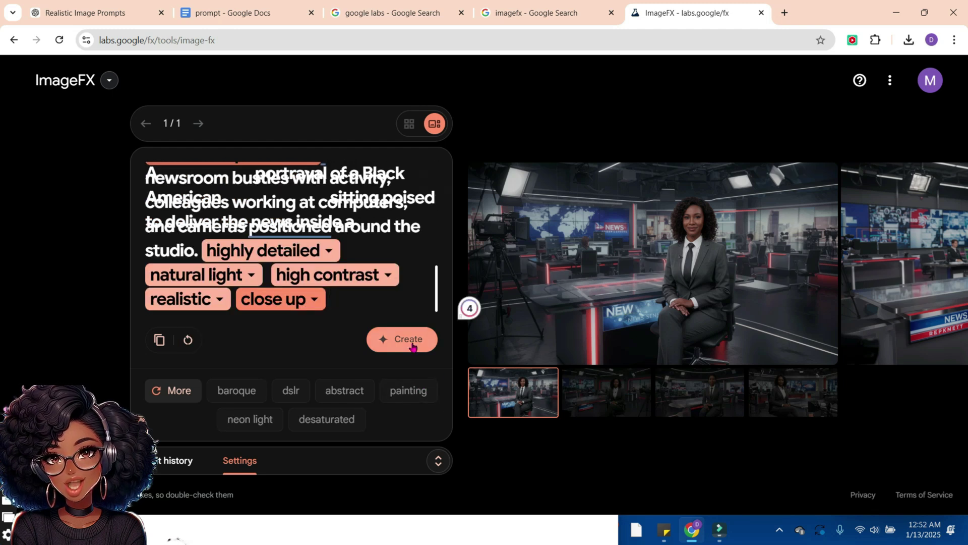
left_click(410, 341)
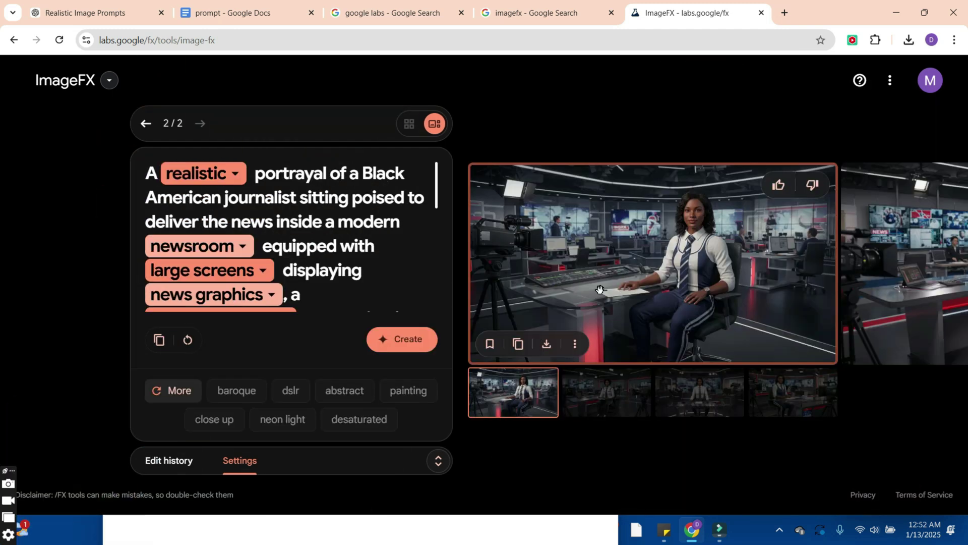
scroll(600, 289, "down", 1)
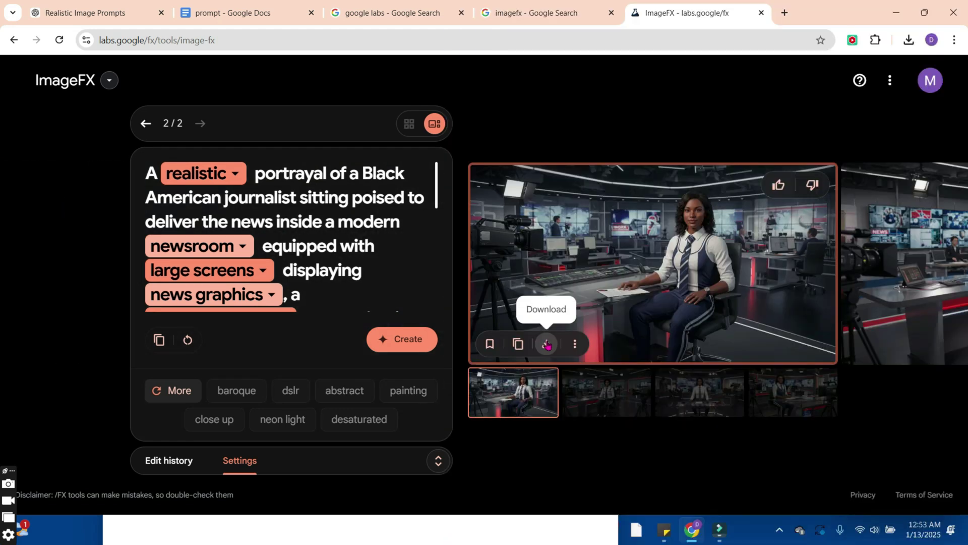
left_click(547, 344)
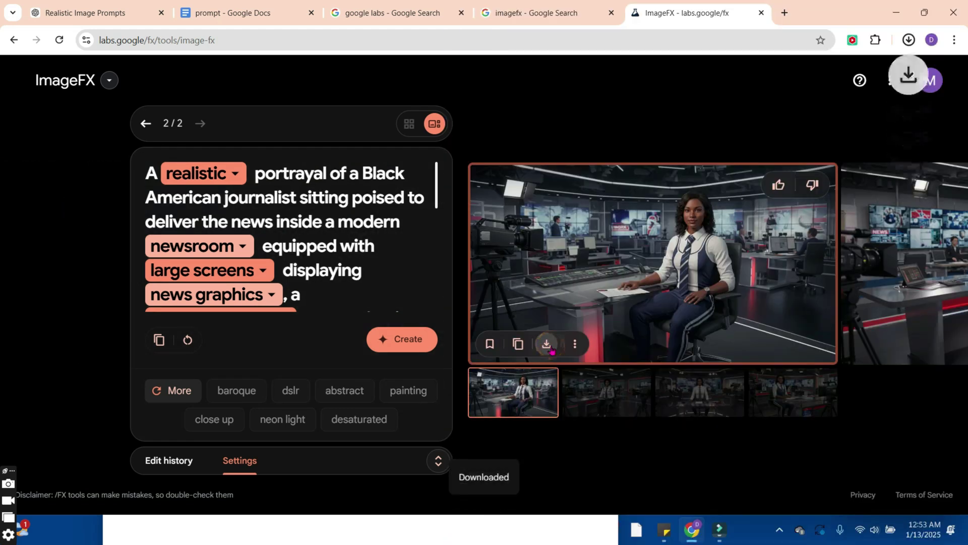
left_click(551, 352)
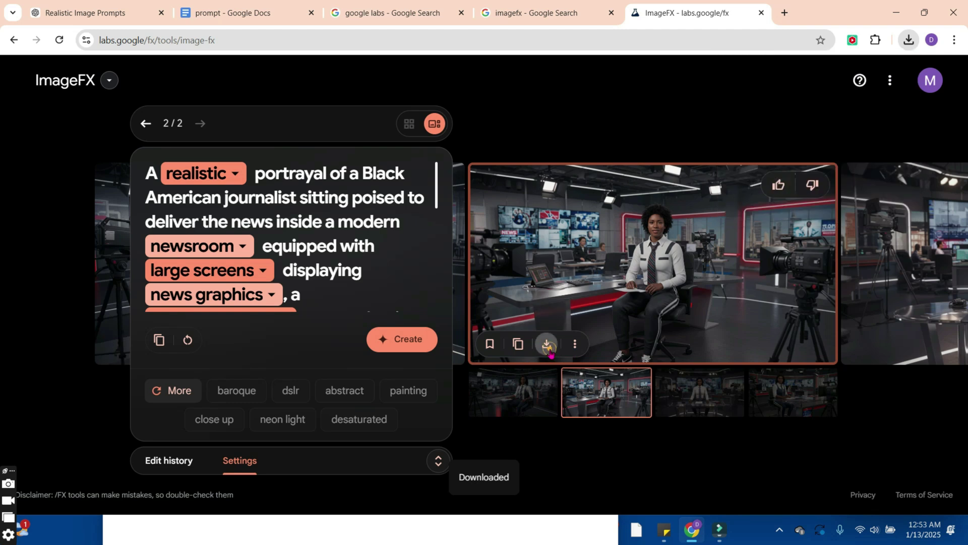
key("Right")
key("Right")
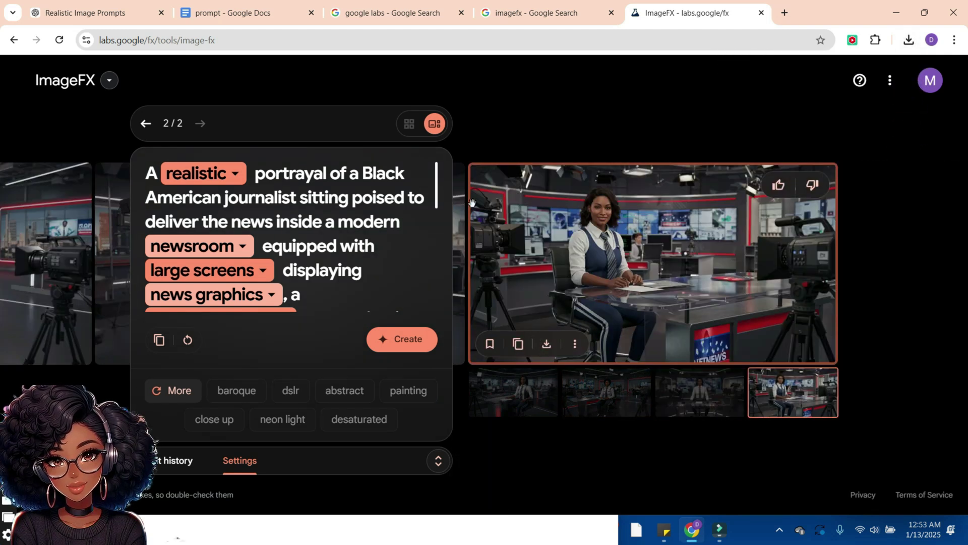
- Copy prompt 7, the female software engineer description, from the prompt document
key("ctrl+2")
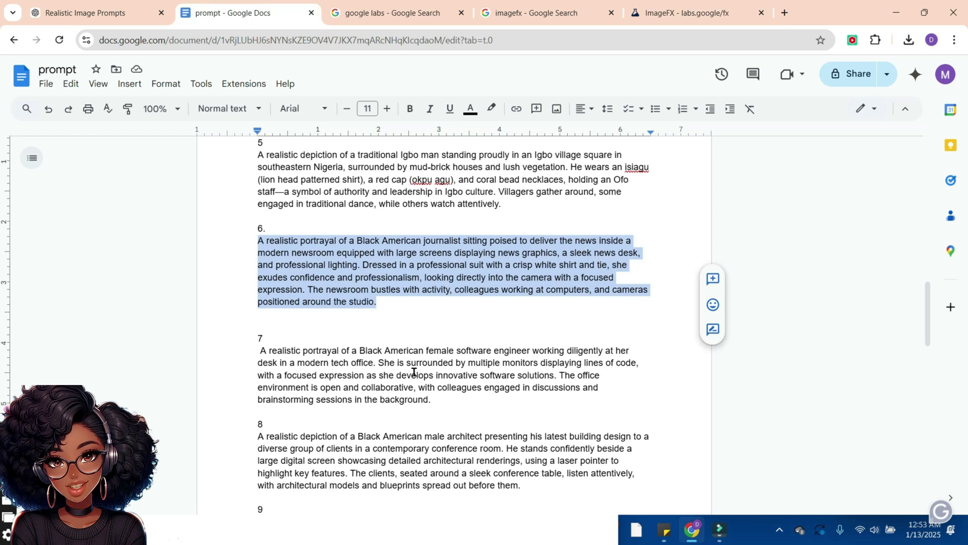
left_click_drag(440, 401, 257, 353)
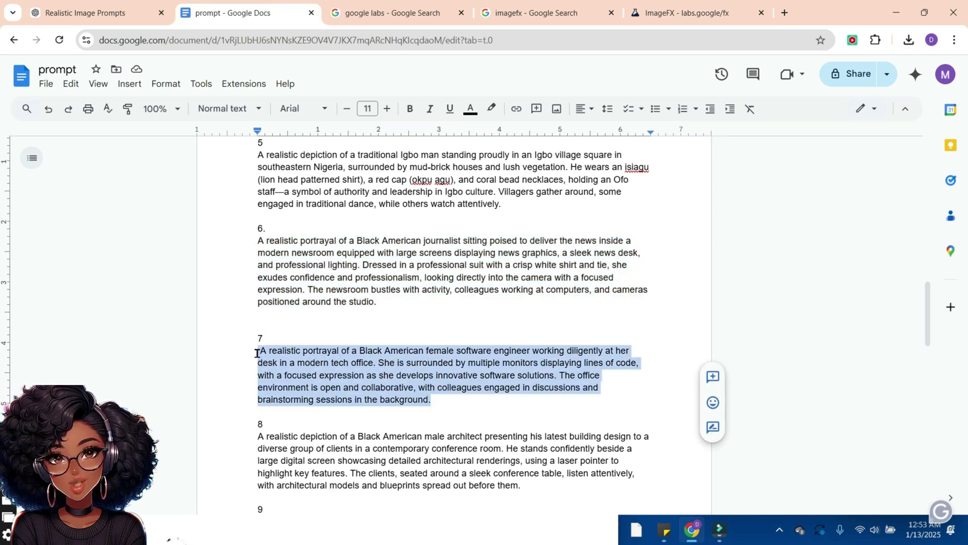
key("ctrl+5")
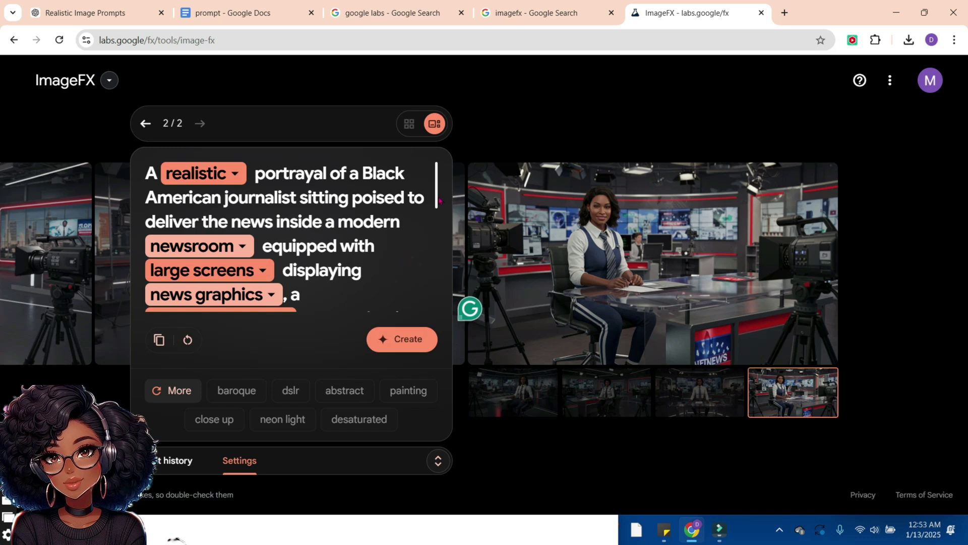
- Replace the journalist prompt with the software engineer prompt and generate four images
left_click(355, 213)
key("ctrl+a")
key("BackSpace")
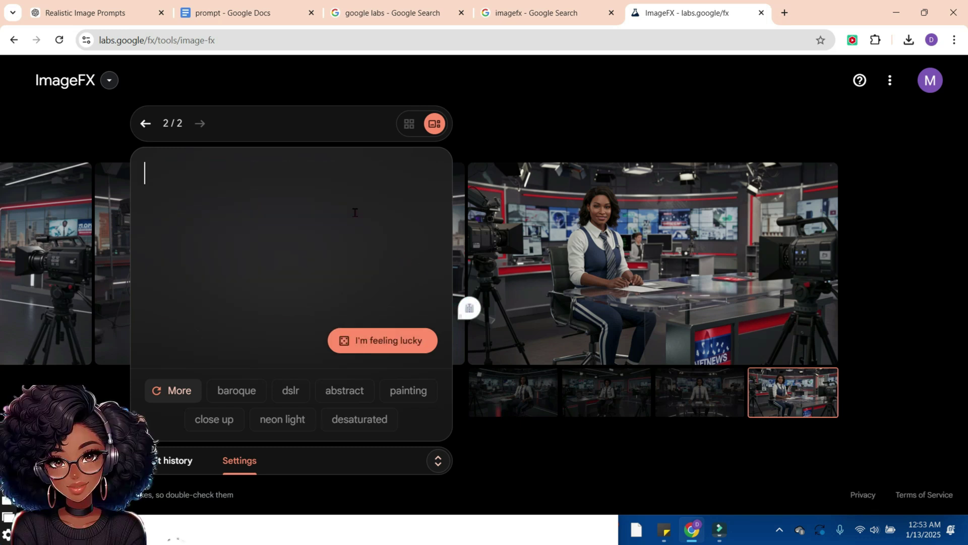
key("ctrl+v")
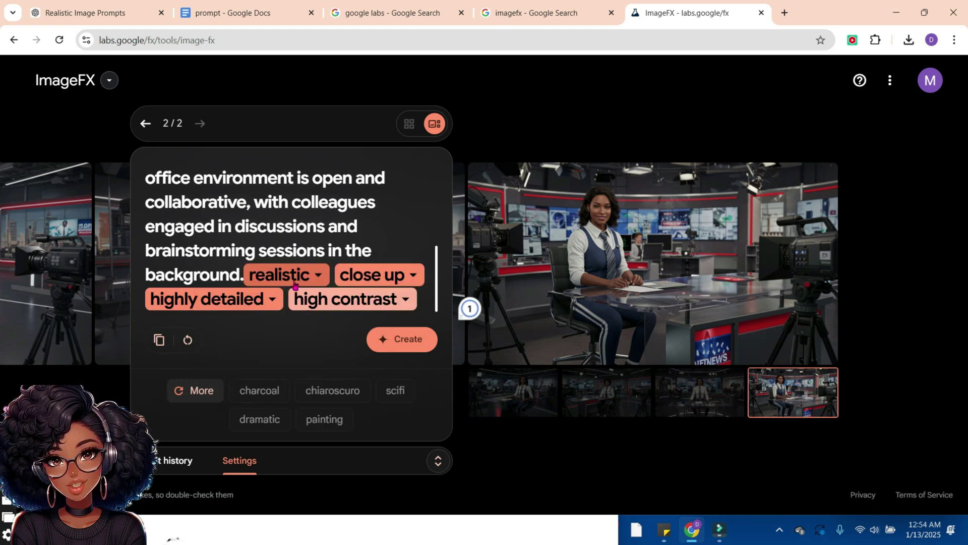
left_click(397, 344)
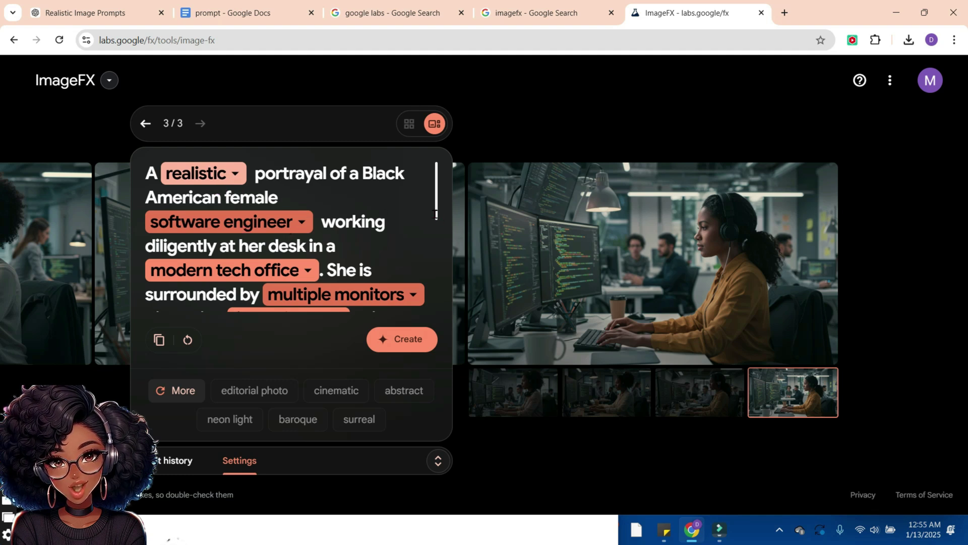
mouse_move(484, 237)
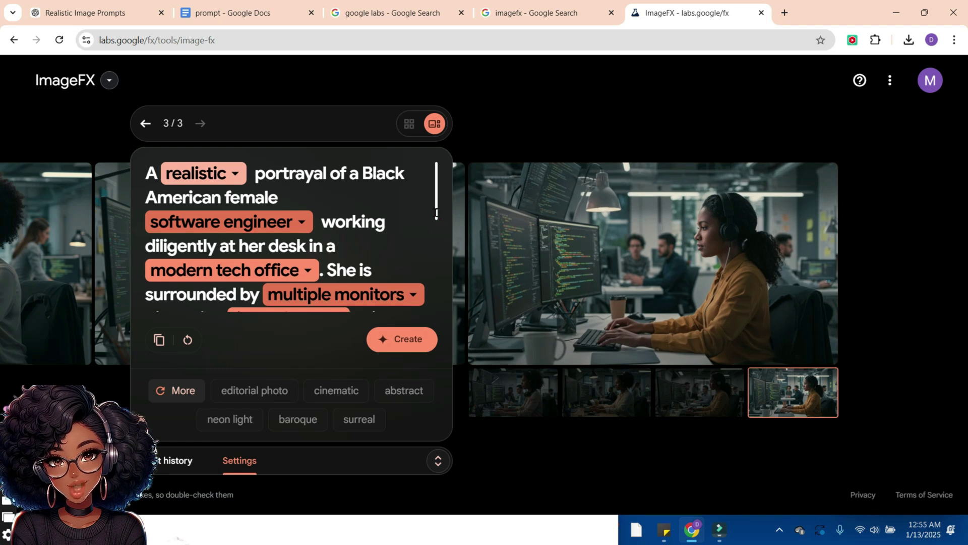
scroll(436, 212, "down", 5)
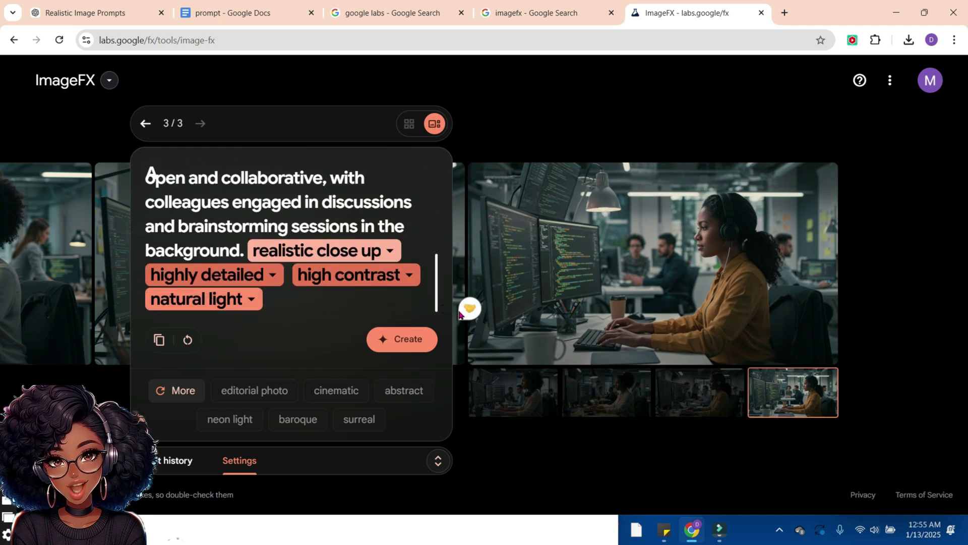
mouse_move(477, 195)
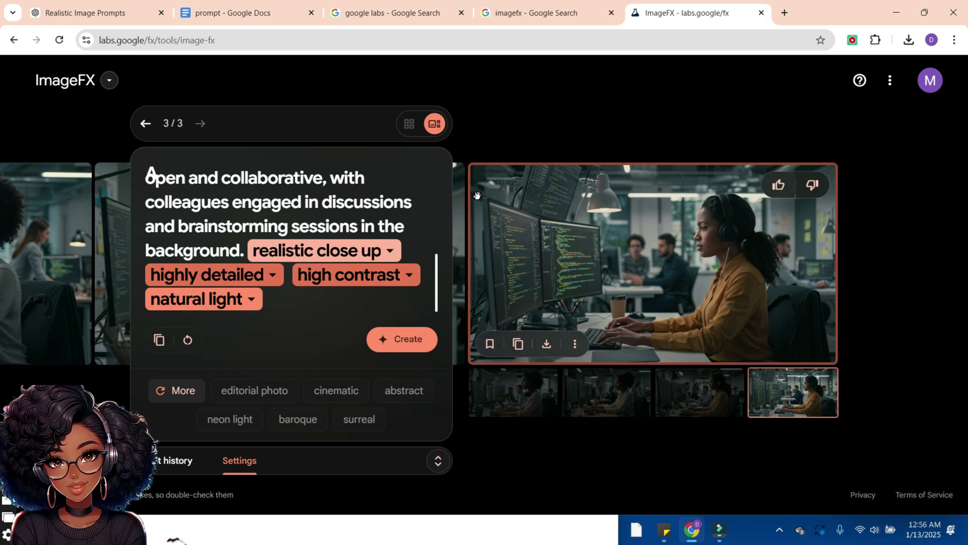
- Select prompt 5, the traditional Igbo man, in the prompt document and return to ImageFX
left_click(236, 7)
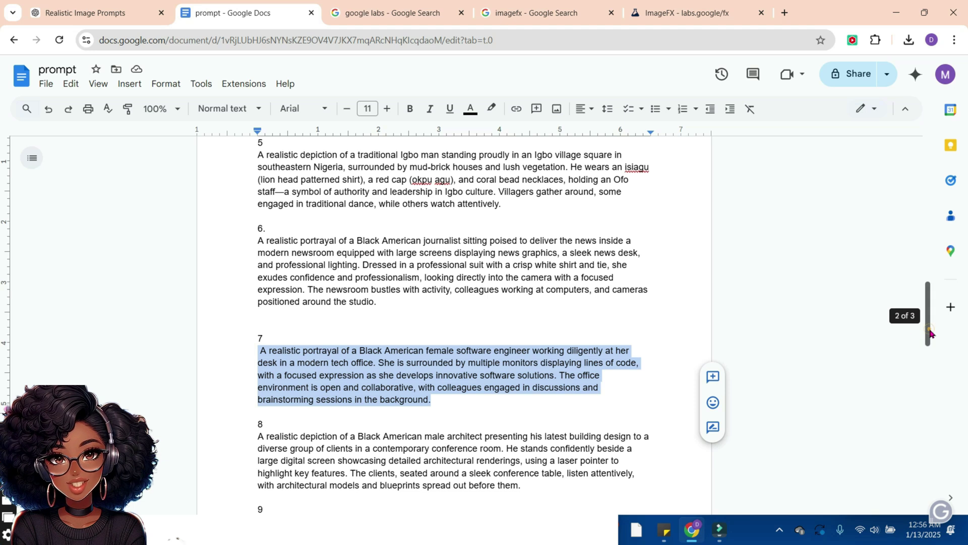
left_click_drag(502, 204, 258, 161)
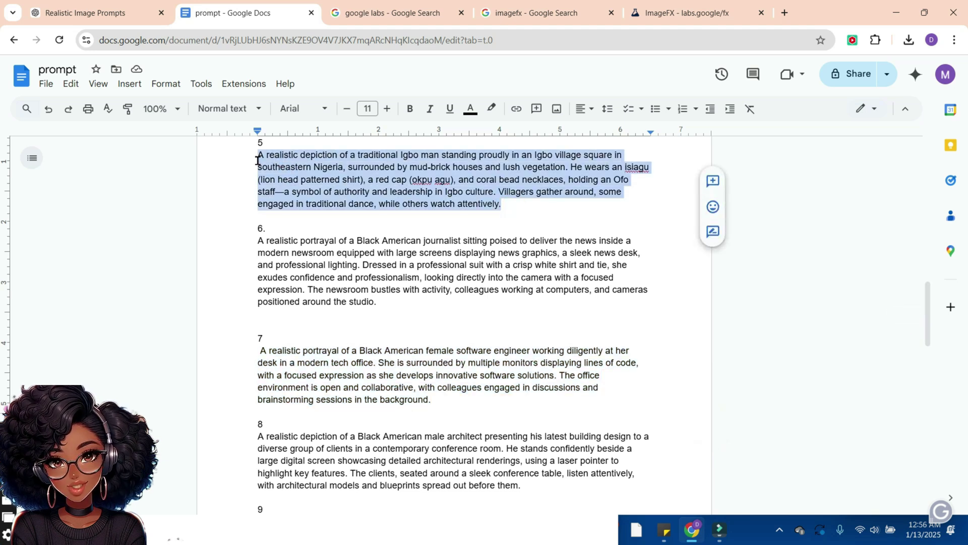
left_click(729, 9)
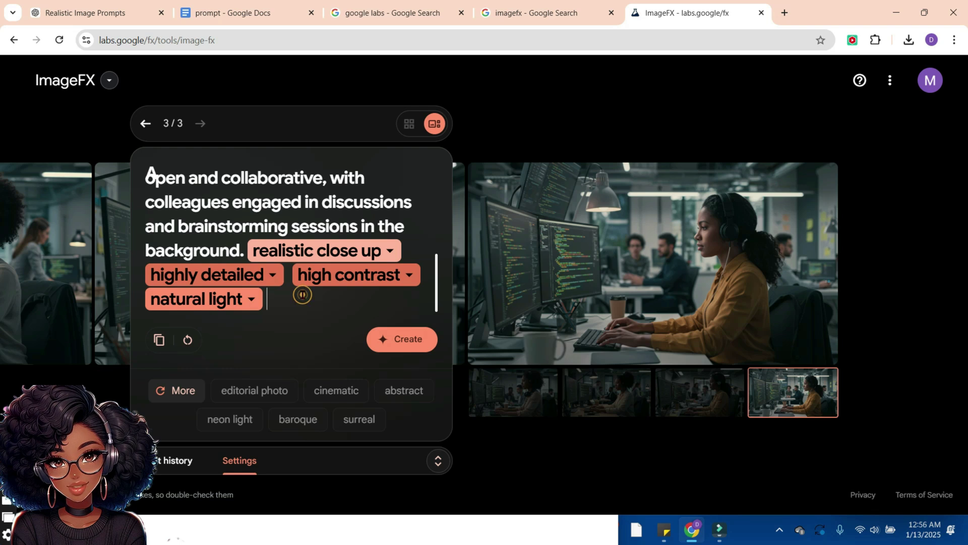
- Replace the prompt with the Igbo man prompt, generate images, and download the first one
key("ctrl+a")
key("BackSpace")
key("ctrl+v")
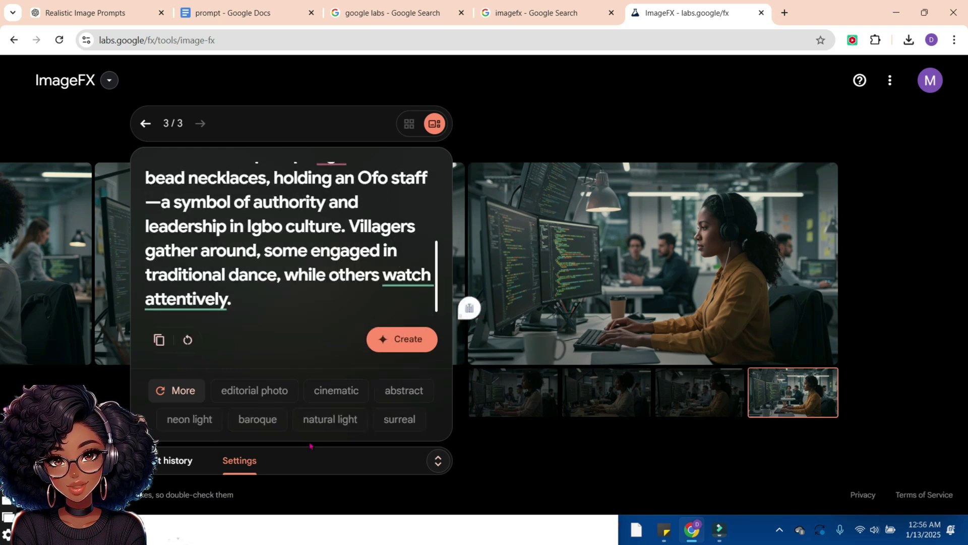
left_click(401, 339)
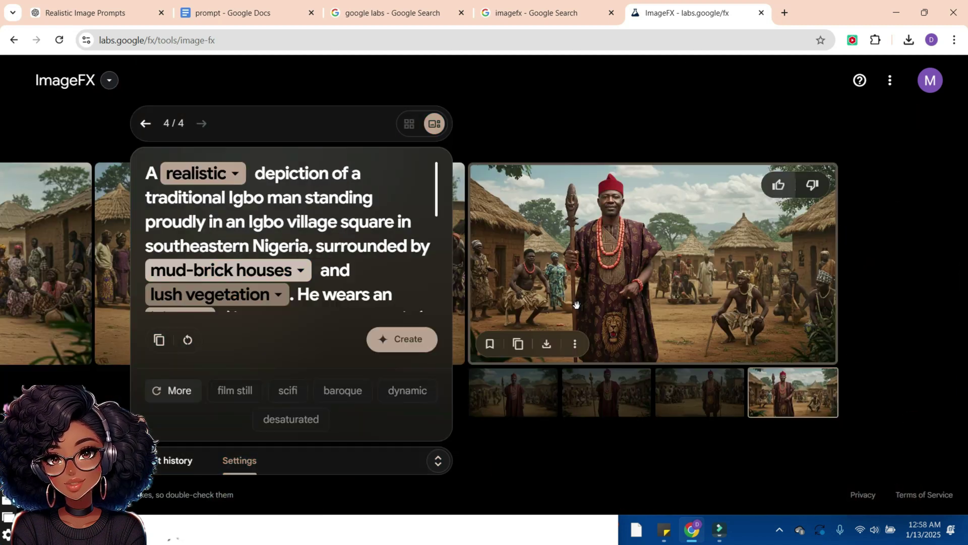
left_click(519, 402)
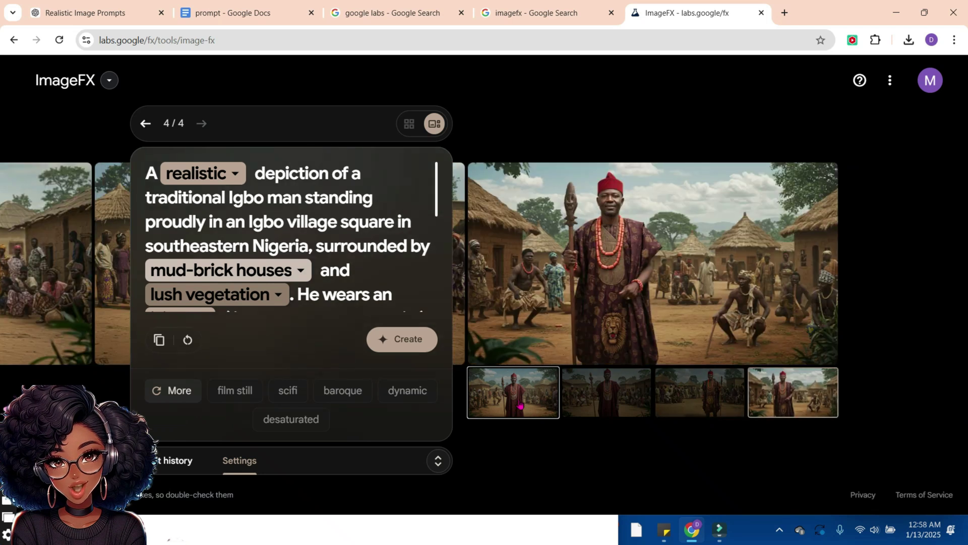
mouse_move(471, 346)
left_click(548, 344)
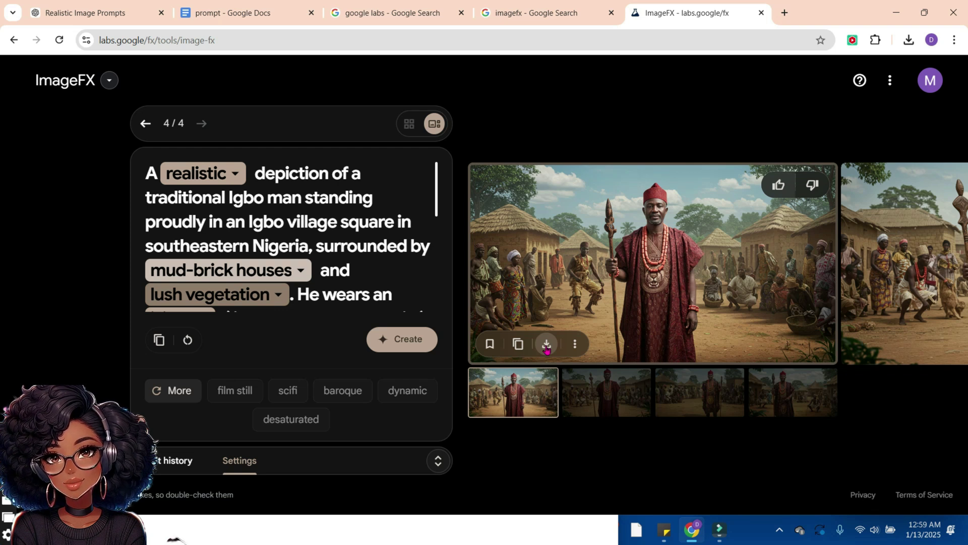
- Copy paragraph 4, the Kenyan woman prompt, from the prompt document
left_click(280, 7)
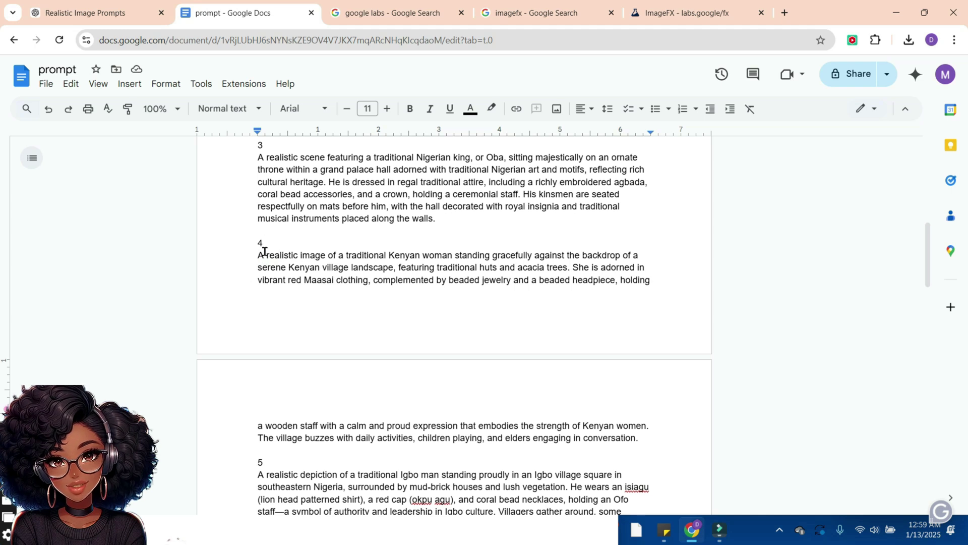
triple_click(267, 251)
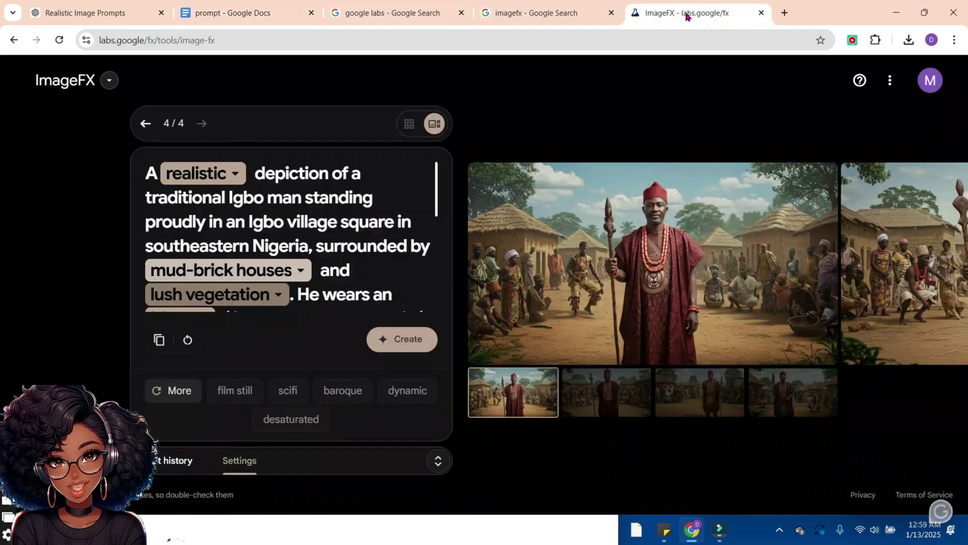
left_click(686, 13)
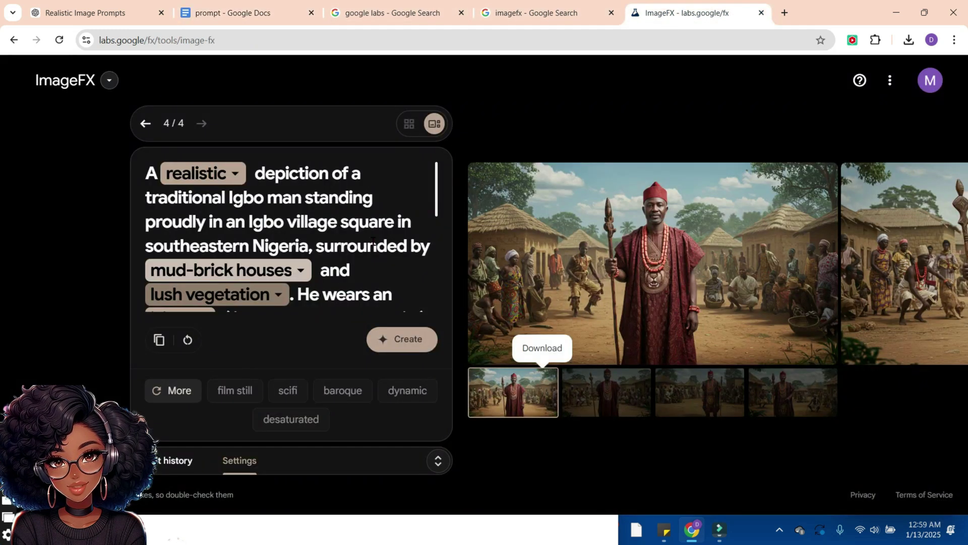
- Replace the Igbo man prompt with the Kenyan woman prompt, add natural light styling, and generate
key("ctrl+a")
key("BackSpace")
key("ctrl+v")
left_click(183, 386)
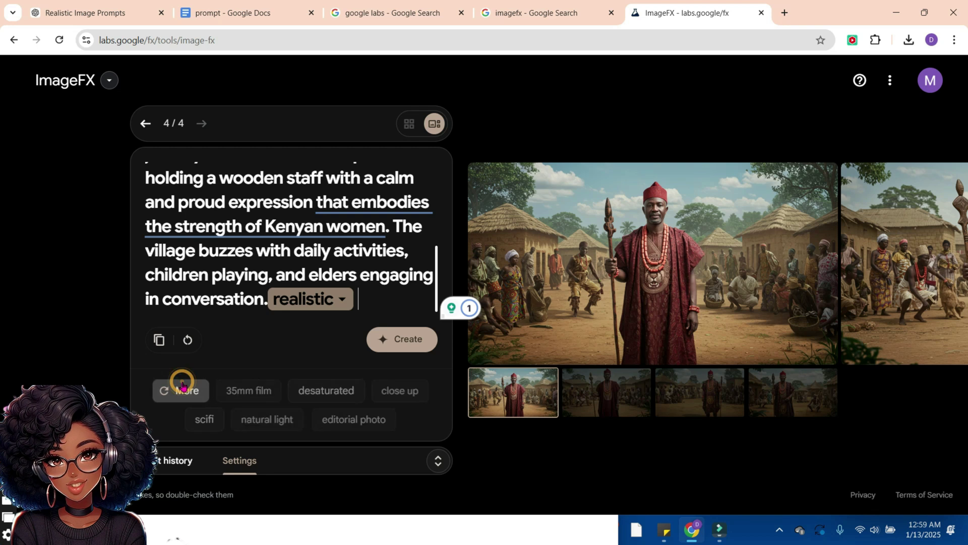
left_click(267, 419)
left_click(409, 345)
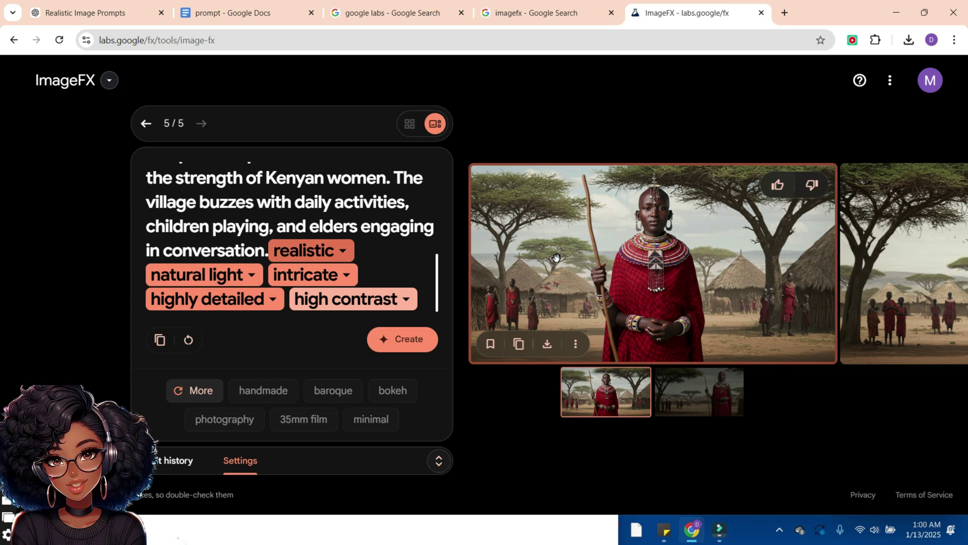
- Browse the Kenyan woman results and download the first one as image_fx_ (29).jpg
scroll(556, 258, "right", 3)
scroll(556, 258, "left", 3)
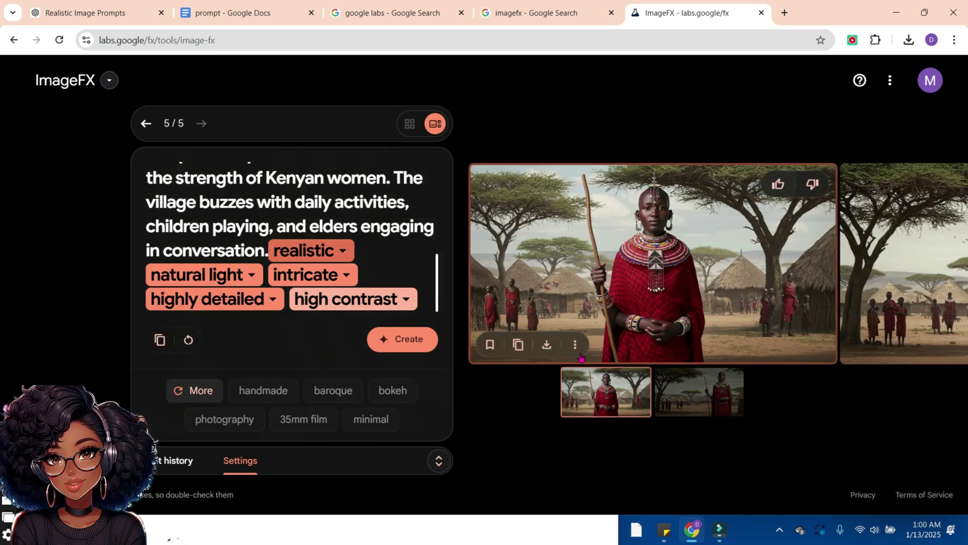
scroll(636, 290, "right", 3)
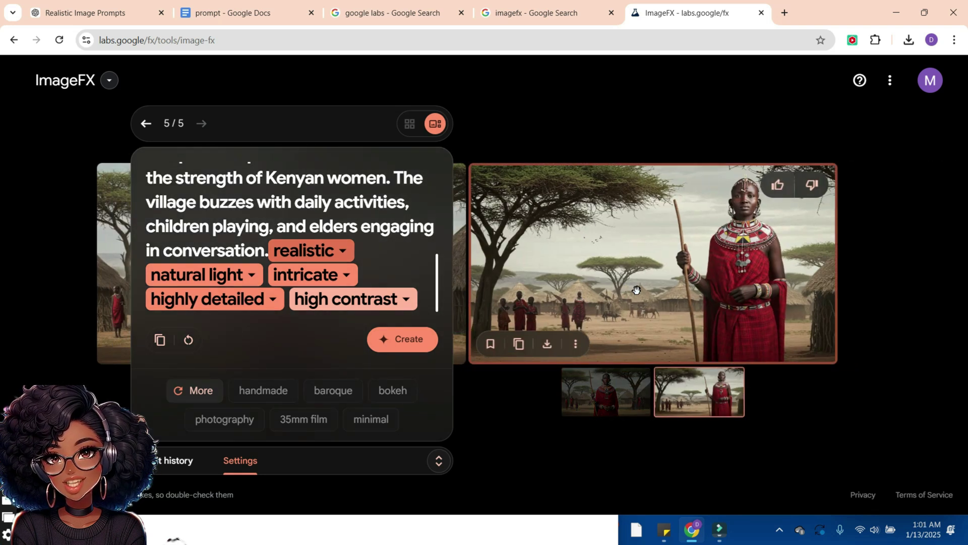
scroll(636, 290, "left", 3)
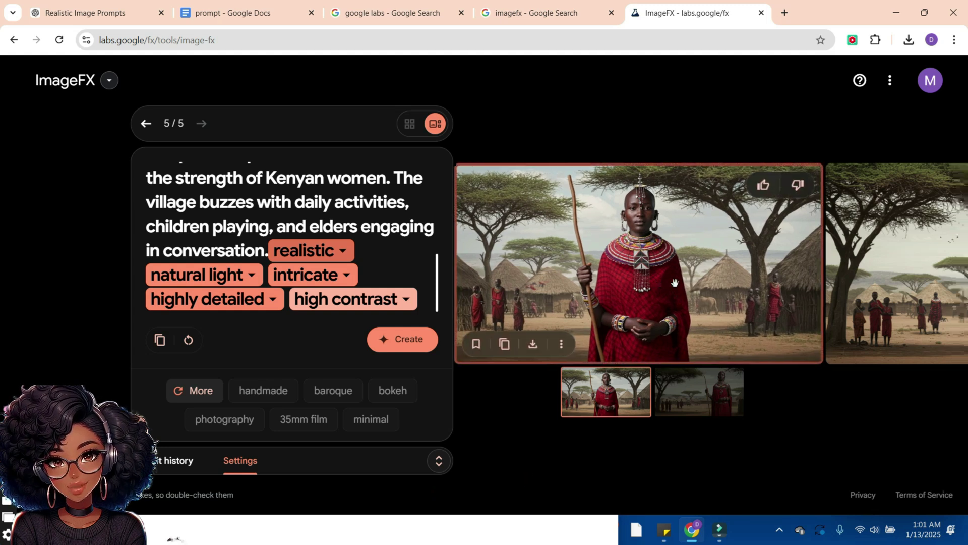
scroll(675, 282, "right", 3)
scroll(675, 282, "left", 3)
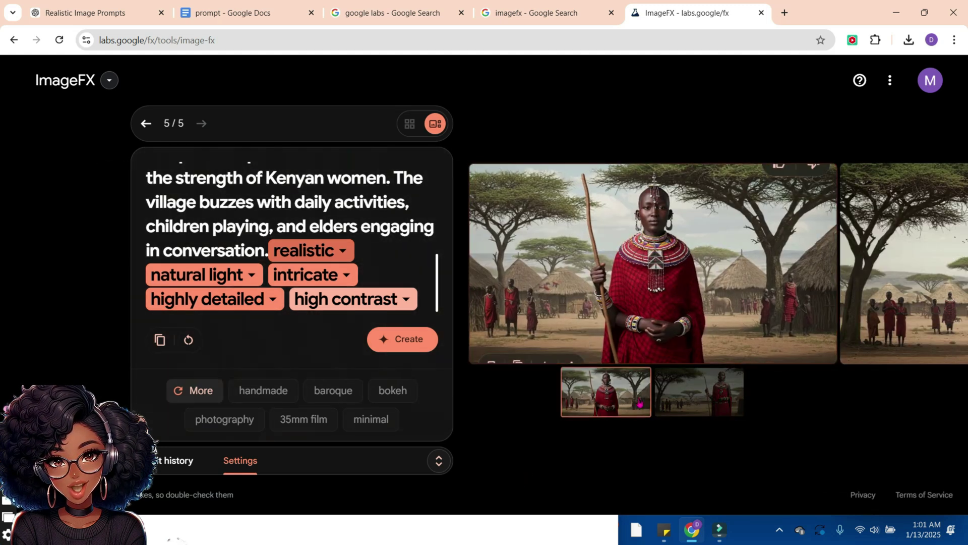
left_click(548, 348)
scroll(550, 348, "right", 3)
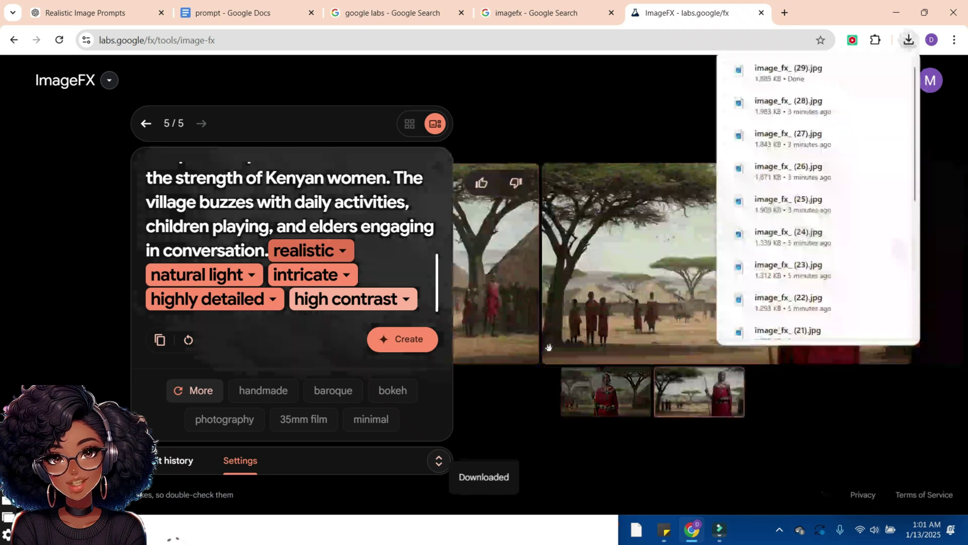
- Select the third prompt in the Google Docs prompt list and return to ImageFX
left_click(252, 10)
scroll(255, 242, "up", 5)
triple_click(383, 454)
left_click(681, 13)
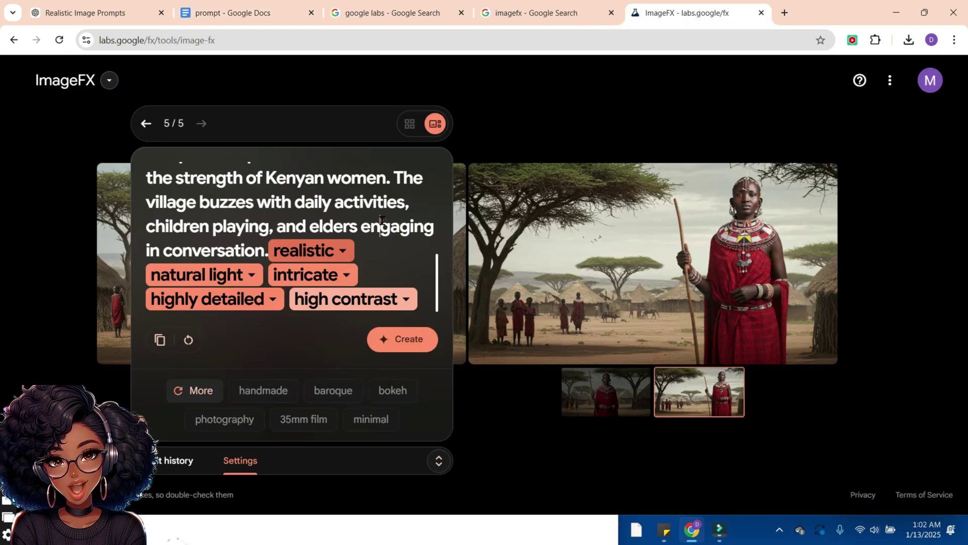
- Replace the Kenyan woman prompt with the Oba king prompt, add natural light, and generate images
left_click(382, 222)
key("ctrl+a")
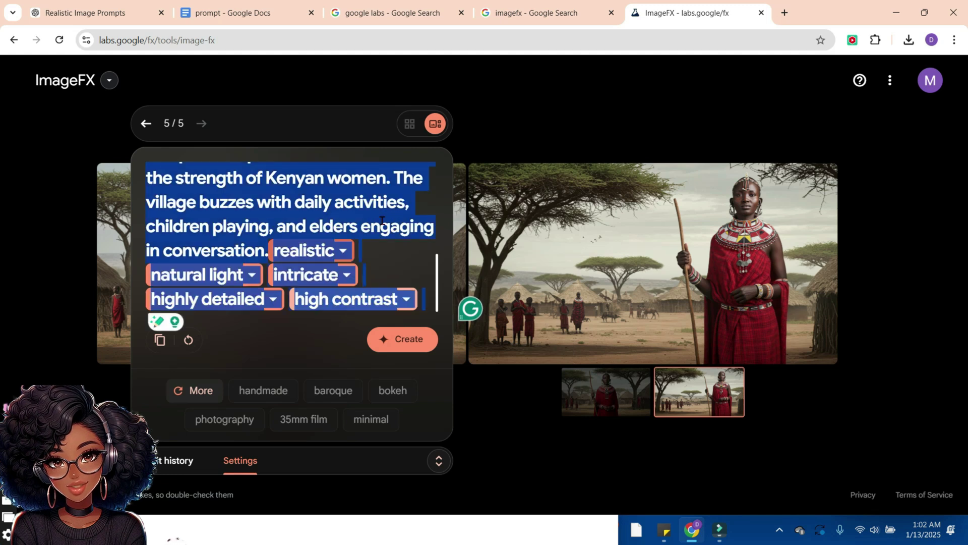
key("BackSpace")
key("ctrl+v")
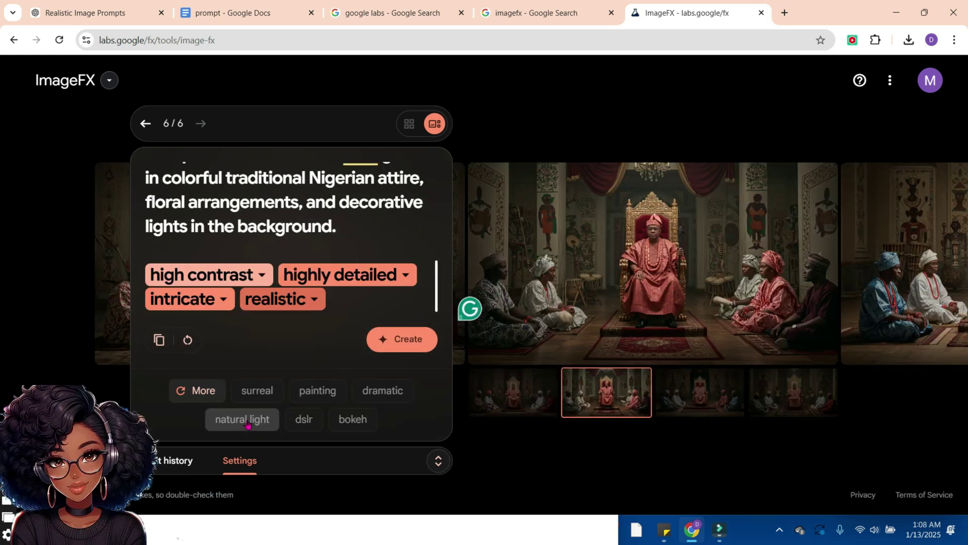
left_click(246, 421)
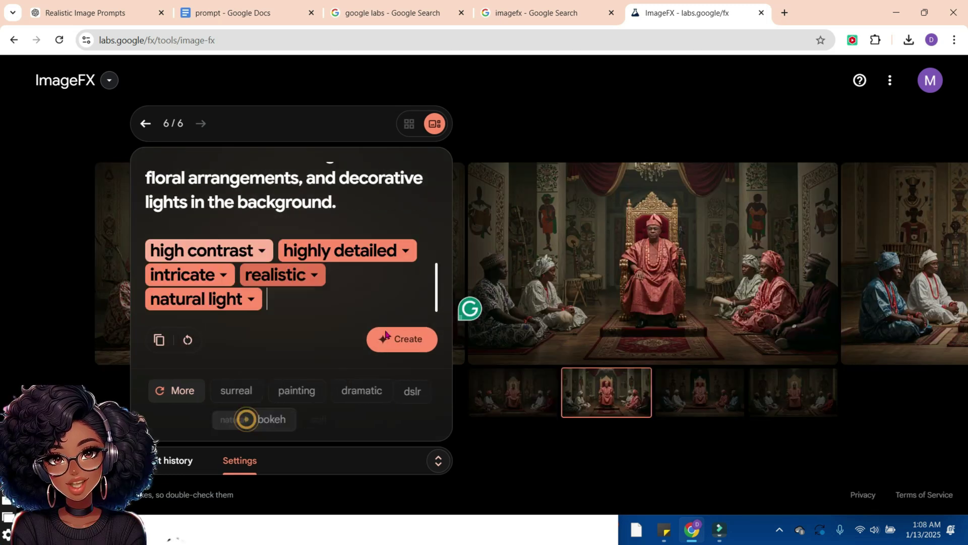
left_click(399, 339)
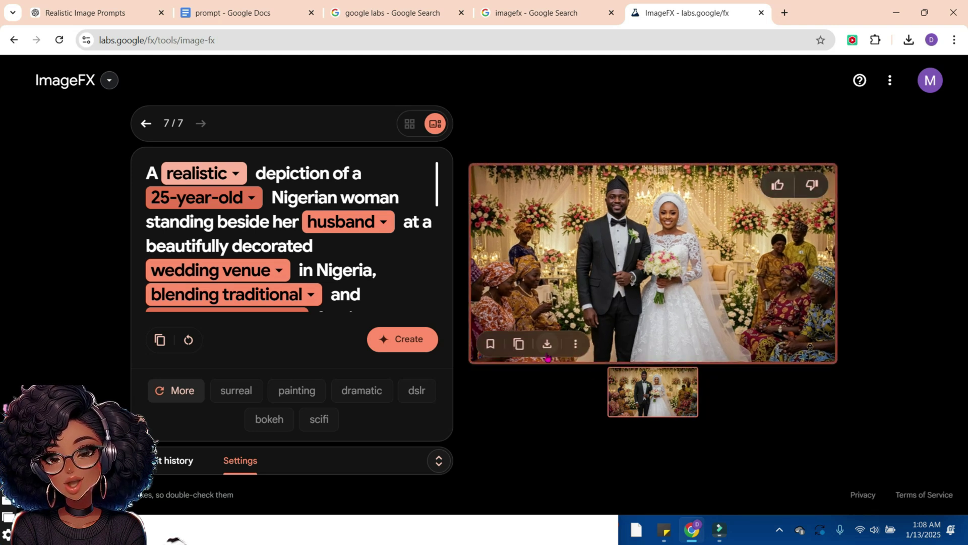
- Download the Nigerian wedding image and graduation images 1, 2 and 4
left_click(547, 345)
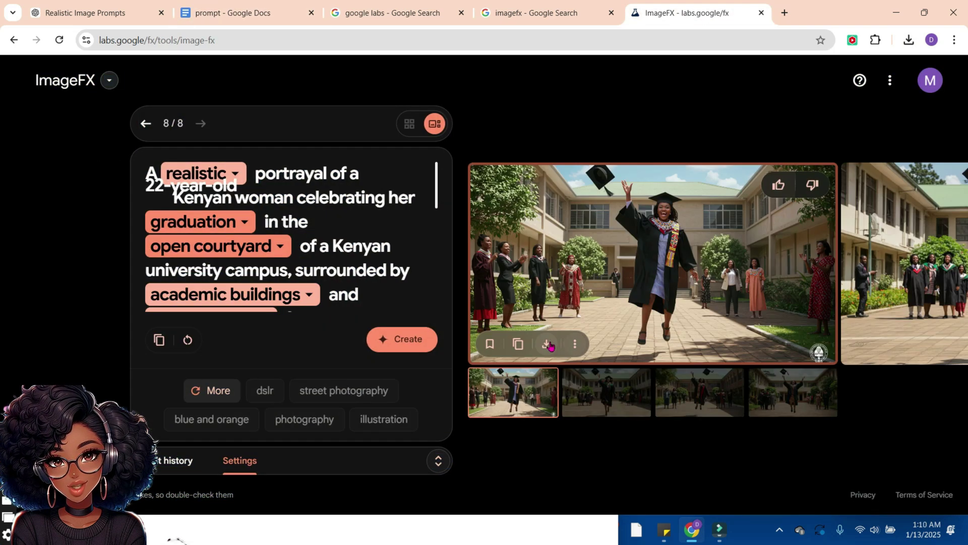
left_click(548, 345)
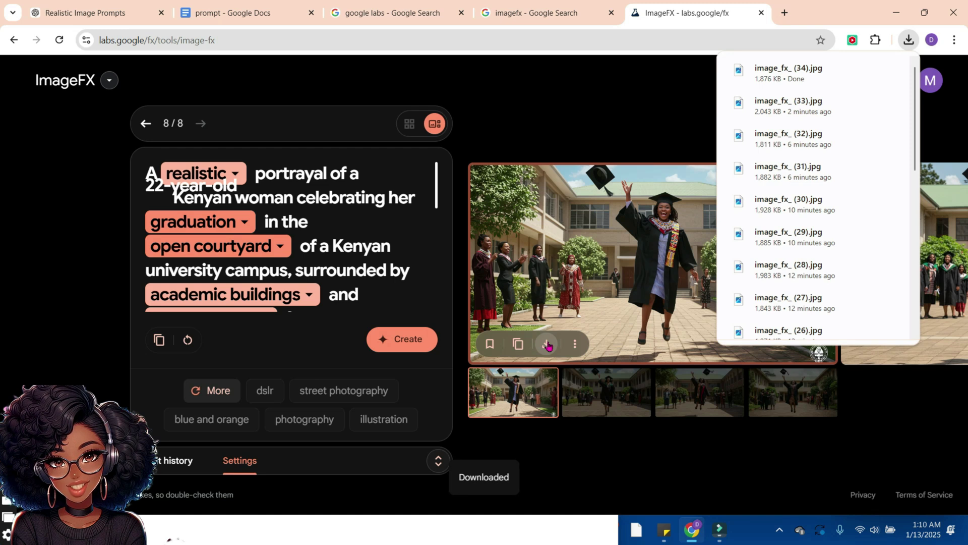
scroll(555, 353, "right", 2)
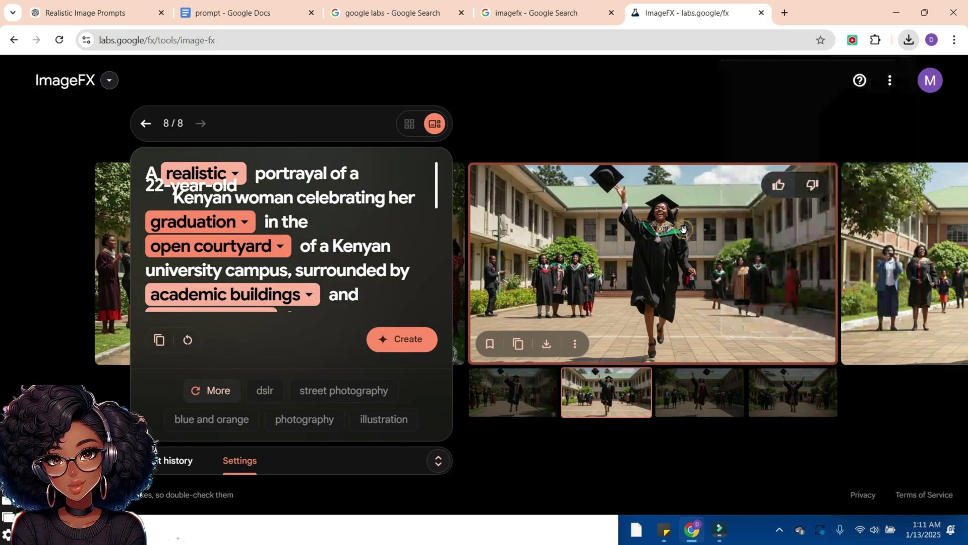
left_click(548, 345)
scroll(551, 350, "right", 1)
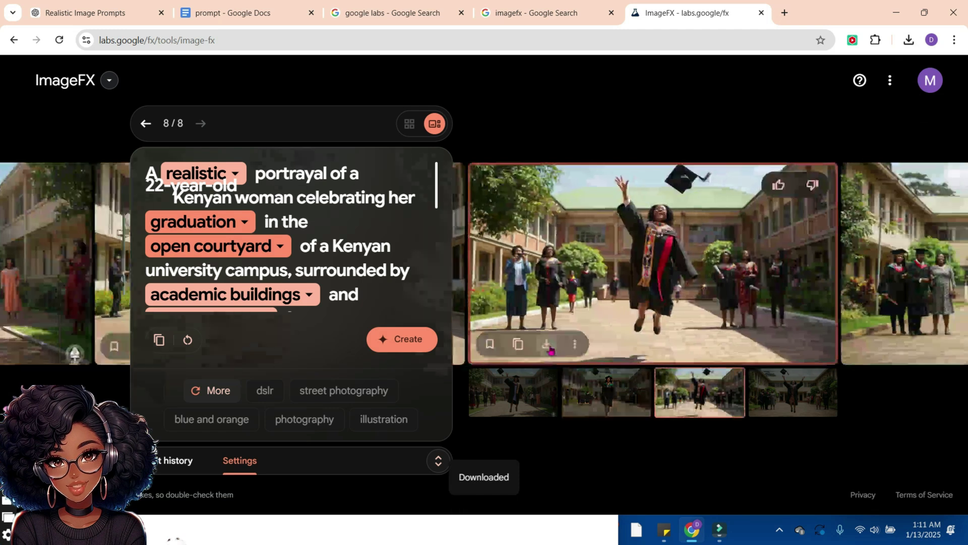
scroll(549, 343, "right", 1)
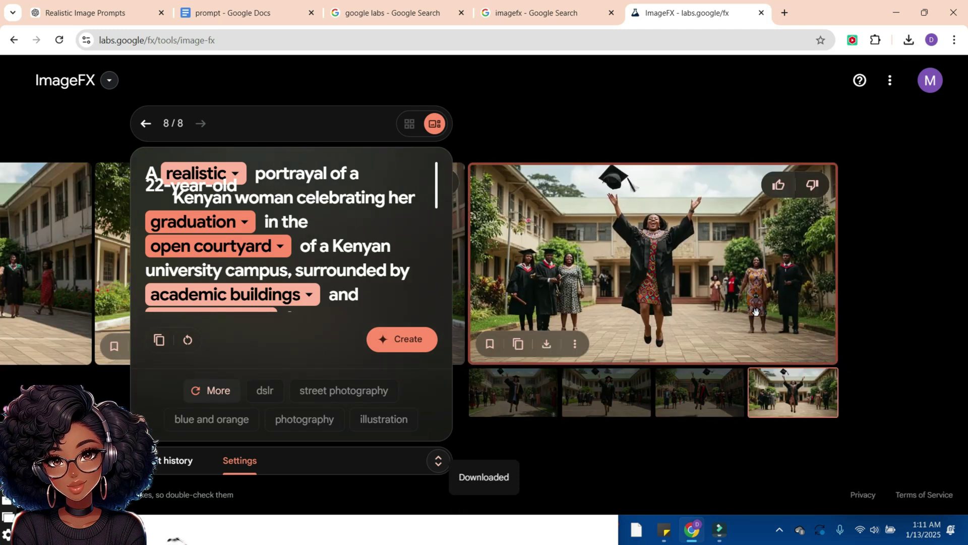
left_click(552, 345)
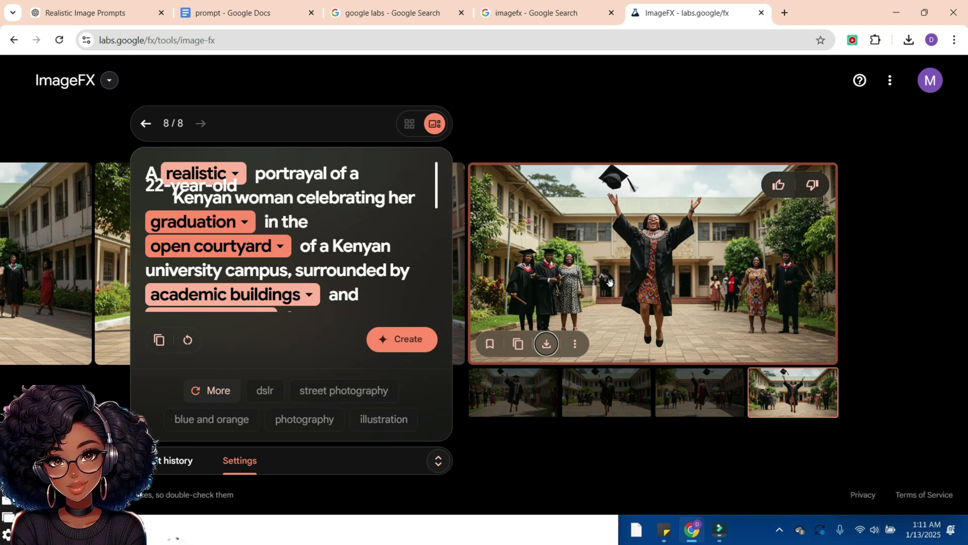
- Take prompt 9 from the Google Docs list and clear the graduation prompt in ImageFX
key("ctrl+2")
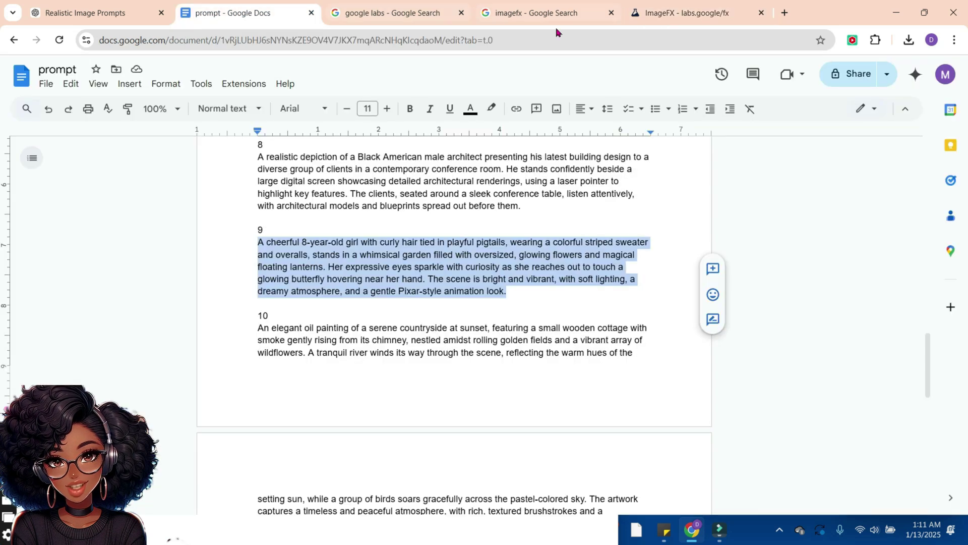
left_click(711, 11)
key("ctrl+a")
key("BackSpace")
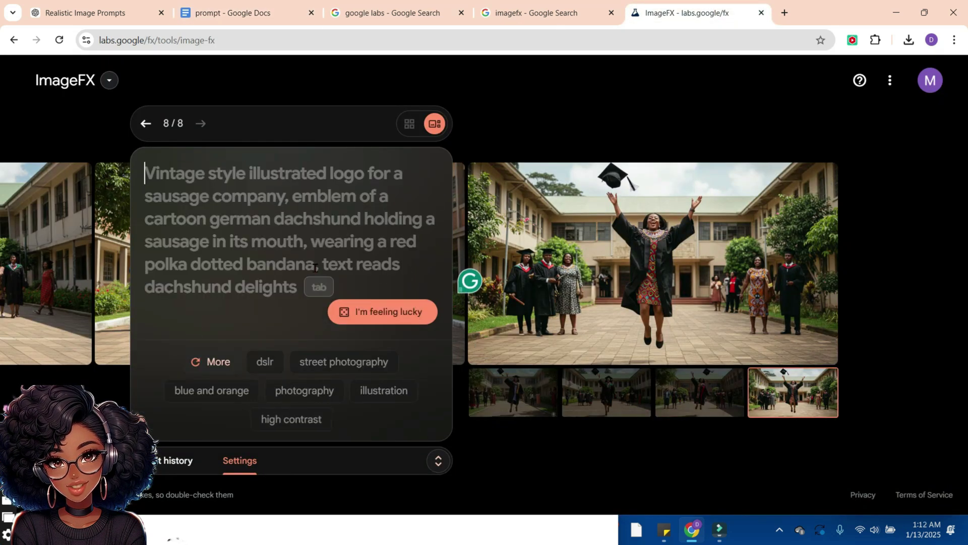
- Generate images from the pasted Pixar-style girl prompt and view the first result
key("ctrl+v")
left_click(315, 268)
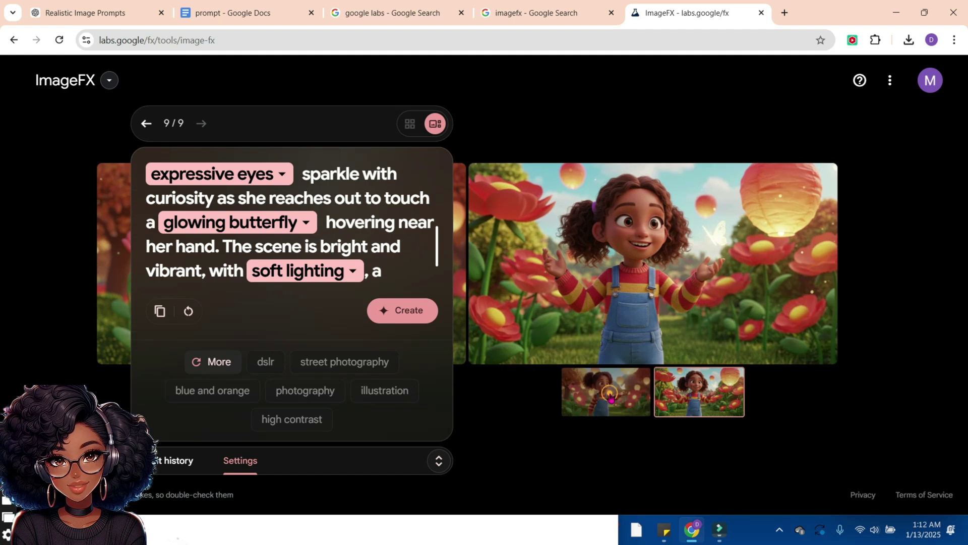
left_click(610, 397)
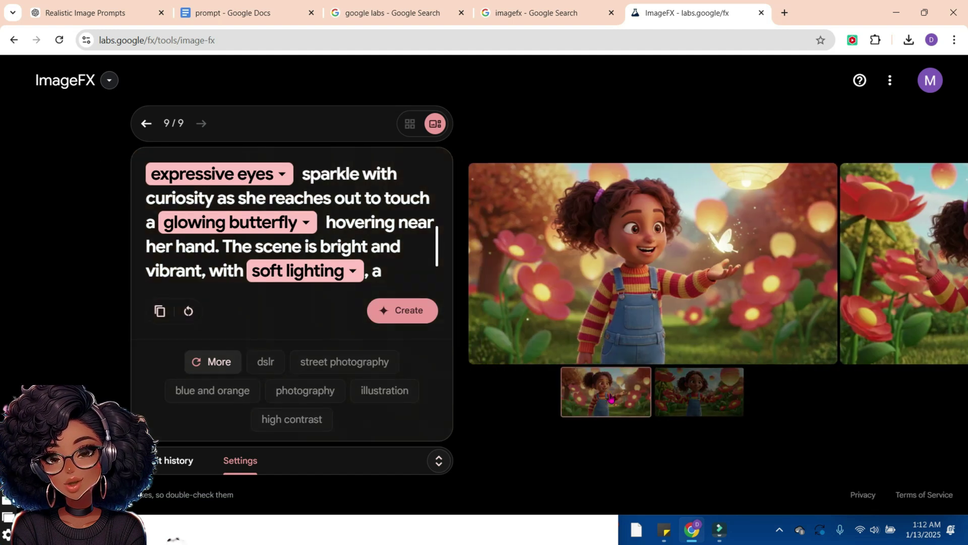
- Download the first Pixar girl image as image_fx_ (38).jpg
mouse_move(656, 323)
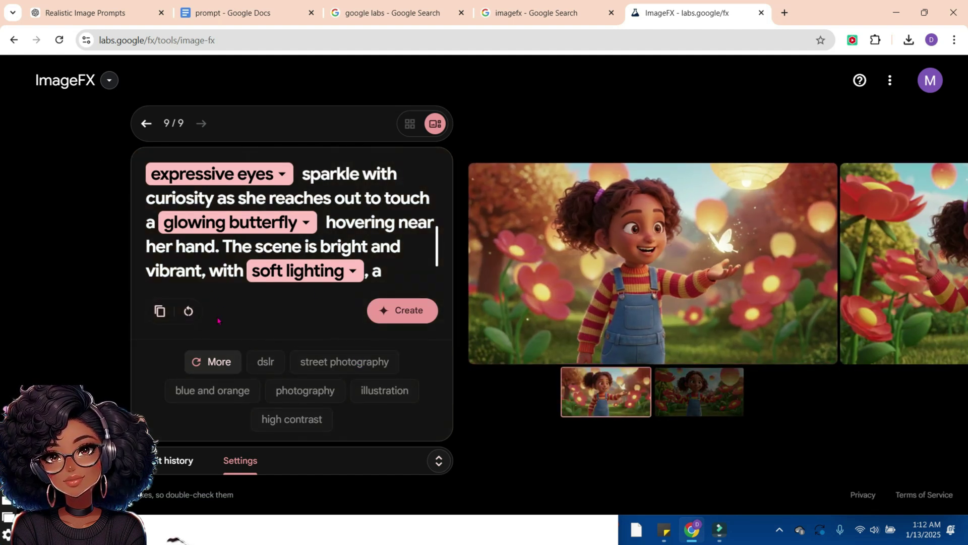
mouse_move(705, 249)
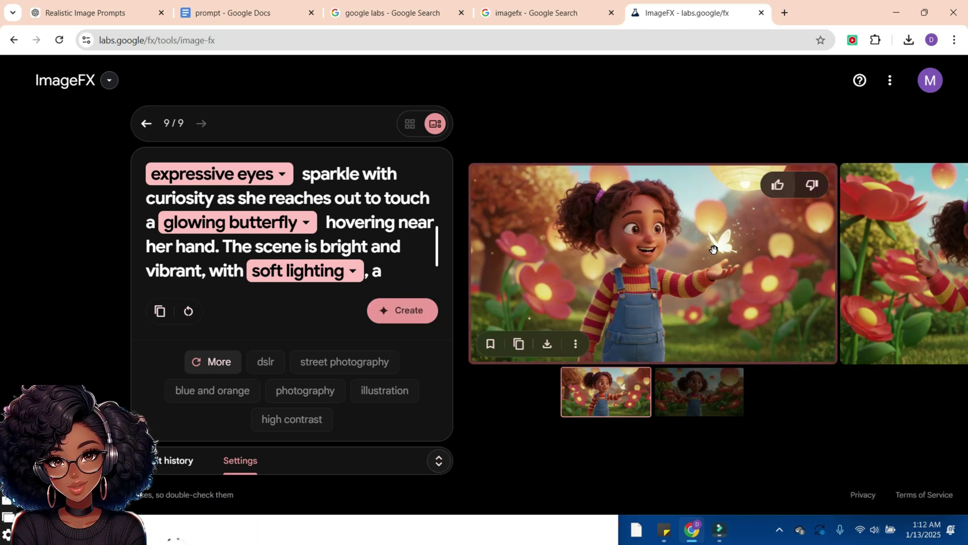
scroll(727, 270, "right", 3)
scroll(727, 270, "left", 3)
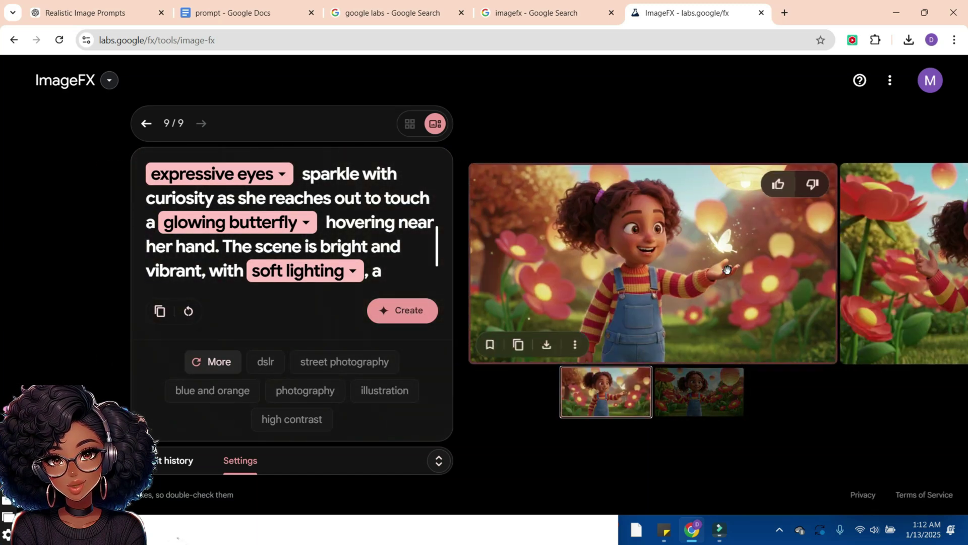
left_click(548, 343)
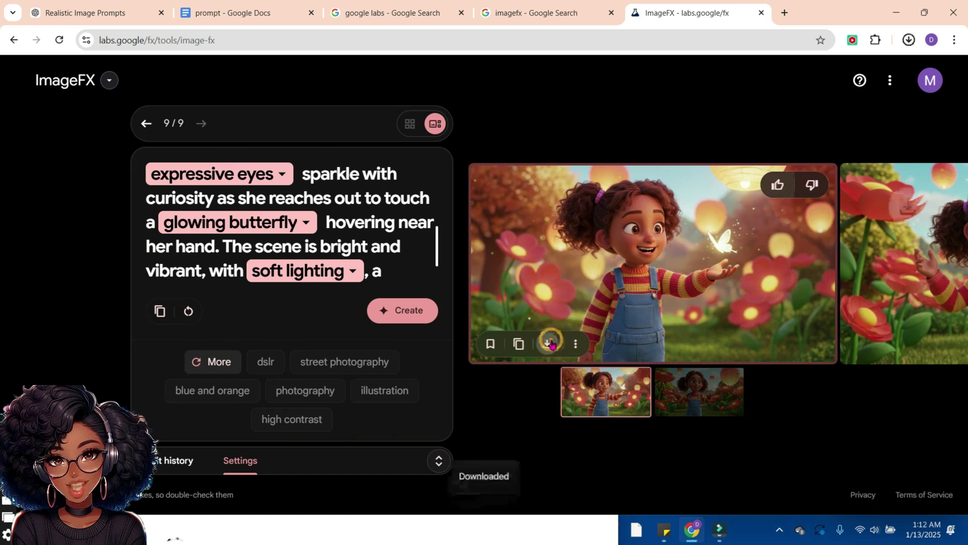
scroll(550, 343, "right", 3)
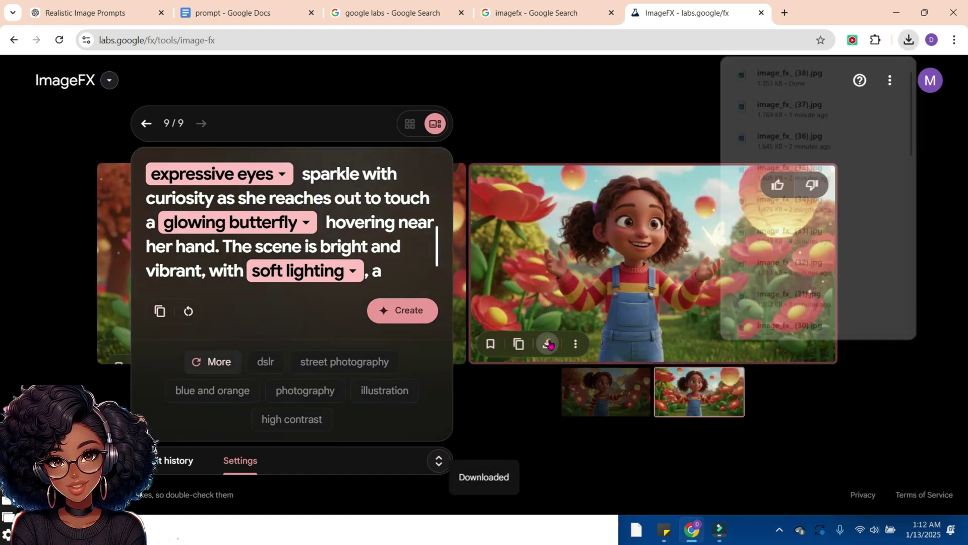
scroll(616, 303, "left", 3)
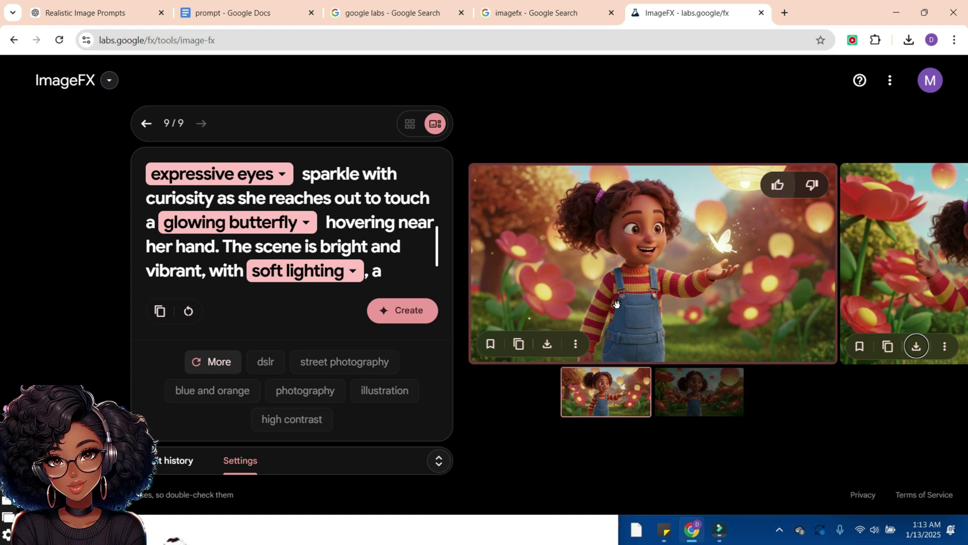